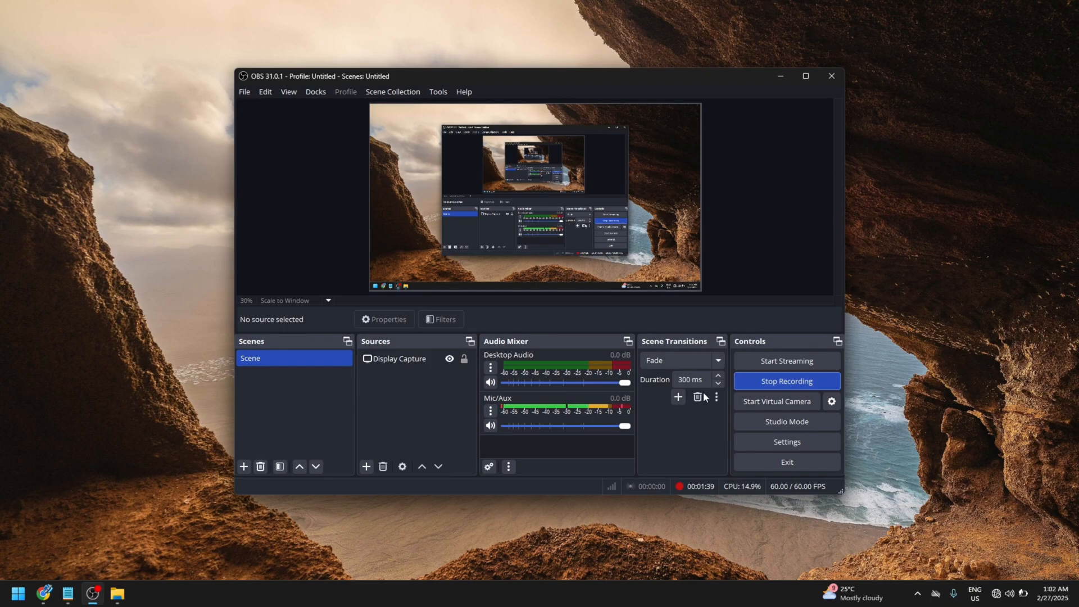
# Switch from OBS to the empty Incognito tab in Chrome
pyautogui.click(972, 239)
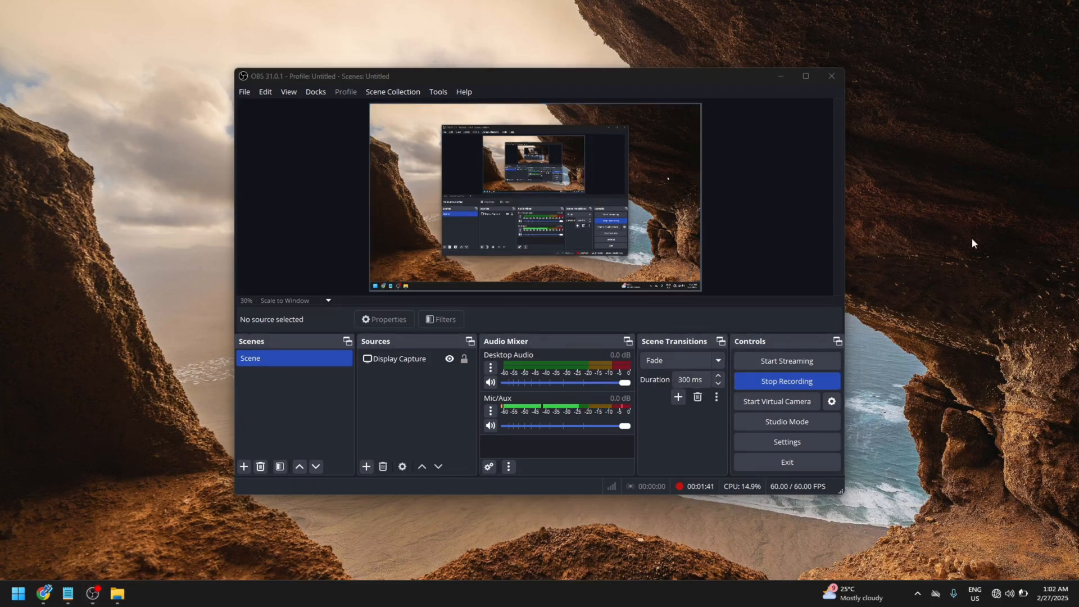
pyautogui.hotkey('alt', 'Tab')
pyautogui.hotkey('alt', 'Tab')
pyautogui.hotkey('alt', 'Tab')
pyautogui.hotkey('alt', 'Tab')
pyautogui.hotkey('alt', 'Tab')
pyautogui.hotkey('alt', 'Tab')
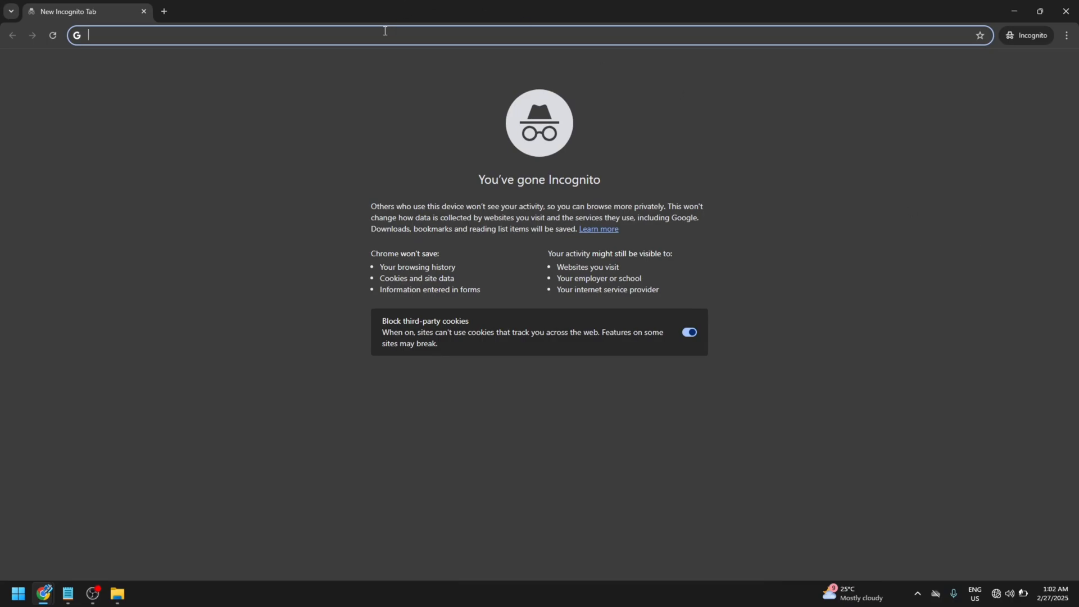
# Open the router page at 192.168.1.1/fh and proceed past the privacy warning to the unsafe site
pyautogui.write('192')
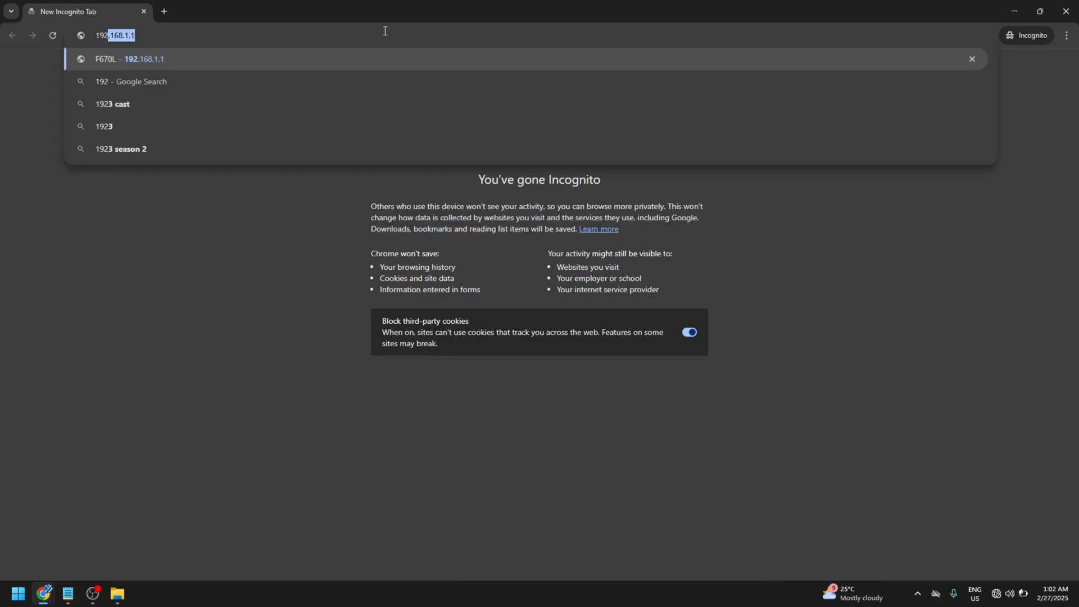
pyautogui.write('.168')
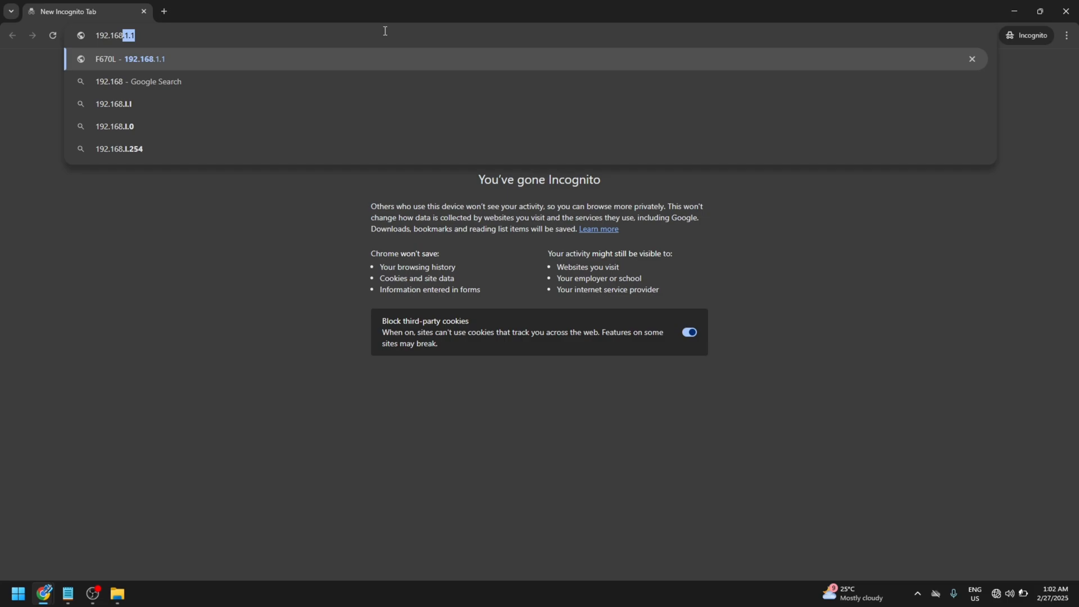
pyautogui.write('..1.1/fh')
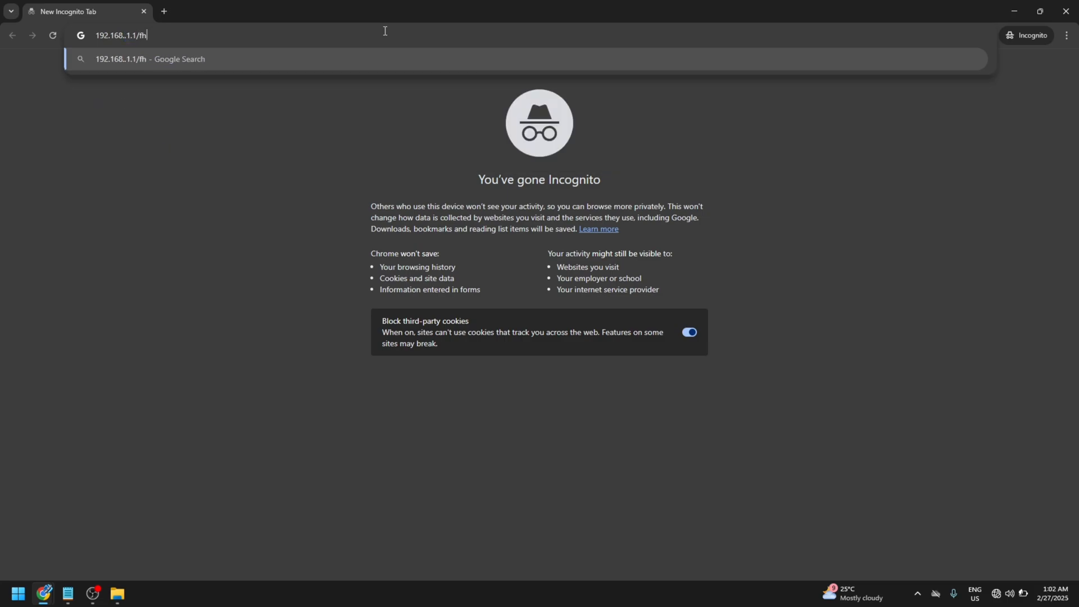
pyautogui.press('Left')
pyautogui.press('Left')
pyautogui.press('Left')
pyautogui.press('BackSpace')
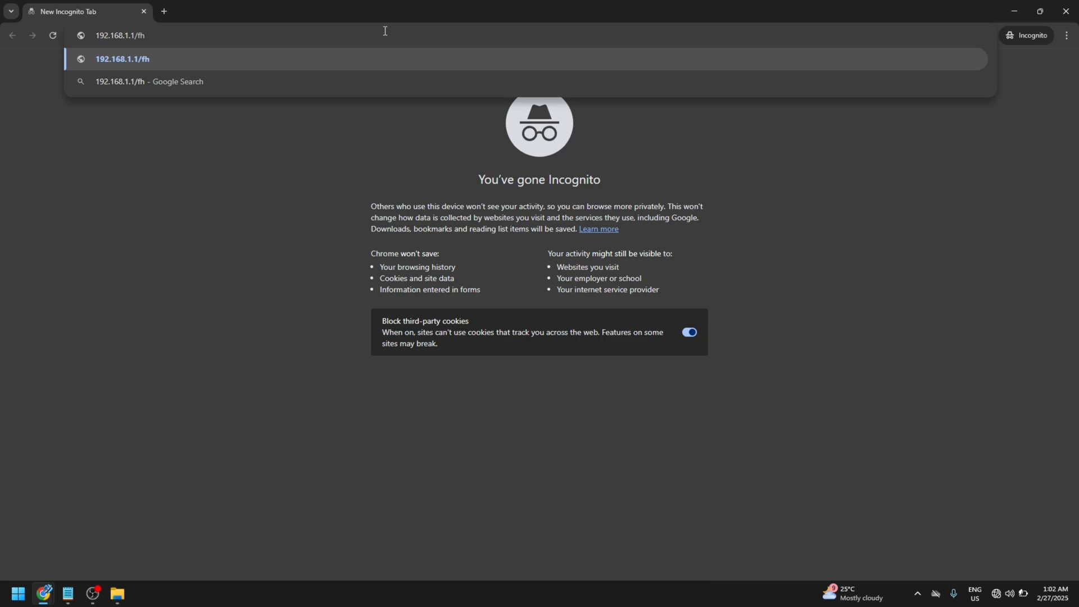
pyautogui.press('Return')
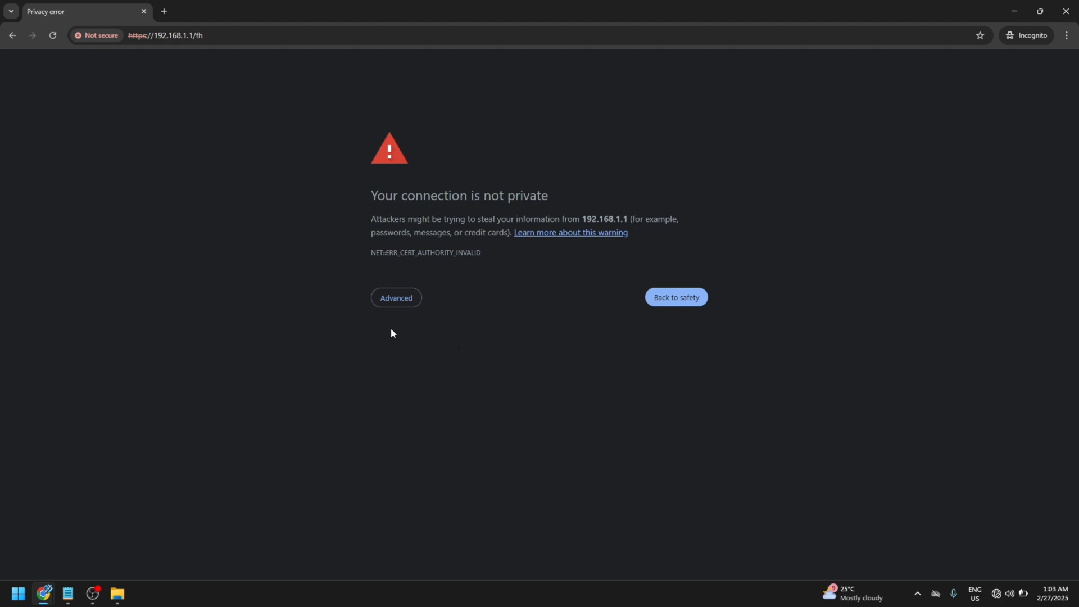
pyautogui.click(402, 301)
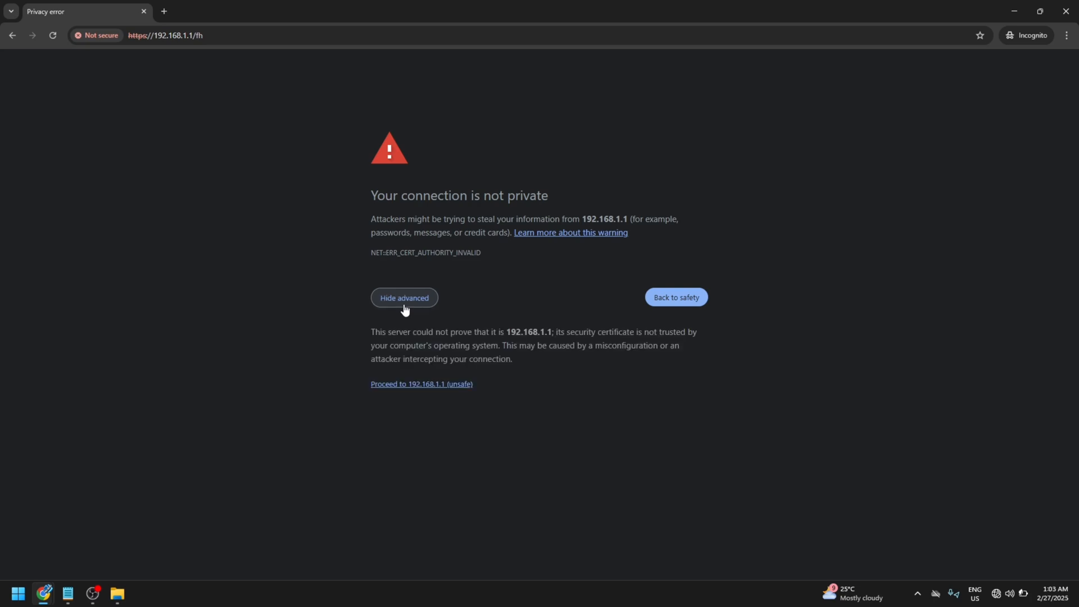
pyautogui.click(413, 386)
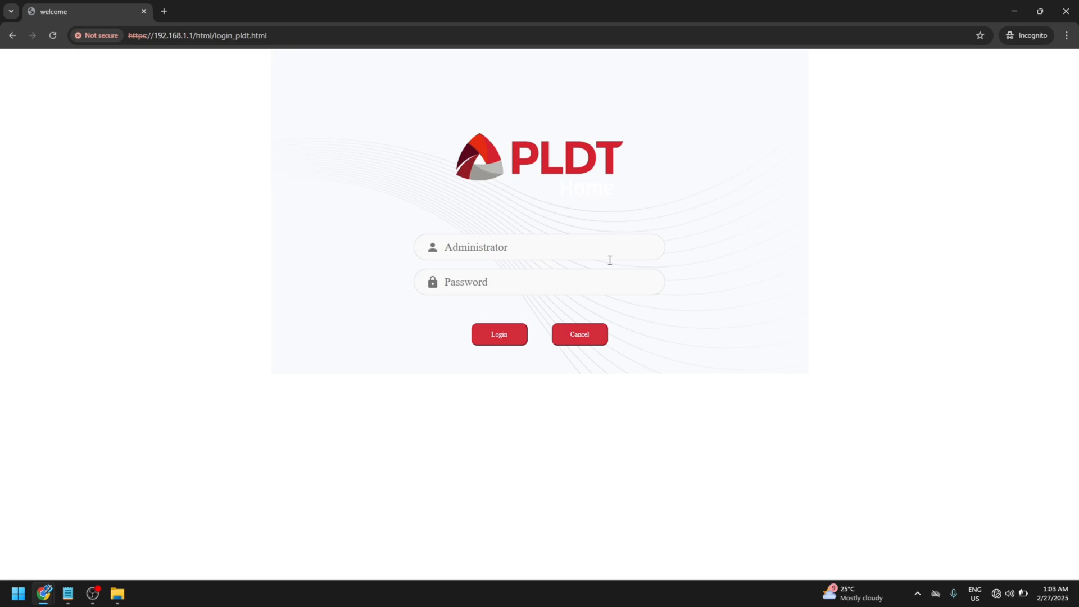
# Enter adminpldt as the administrator username on the PLDT login page
pyautogui.click(529, 250)
pyautogui.write('adin')
pyautogui.press('BackSpace')
pyautogui.write('minpldt')
pyautogui.press('Tab')
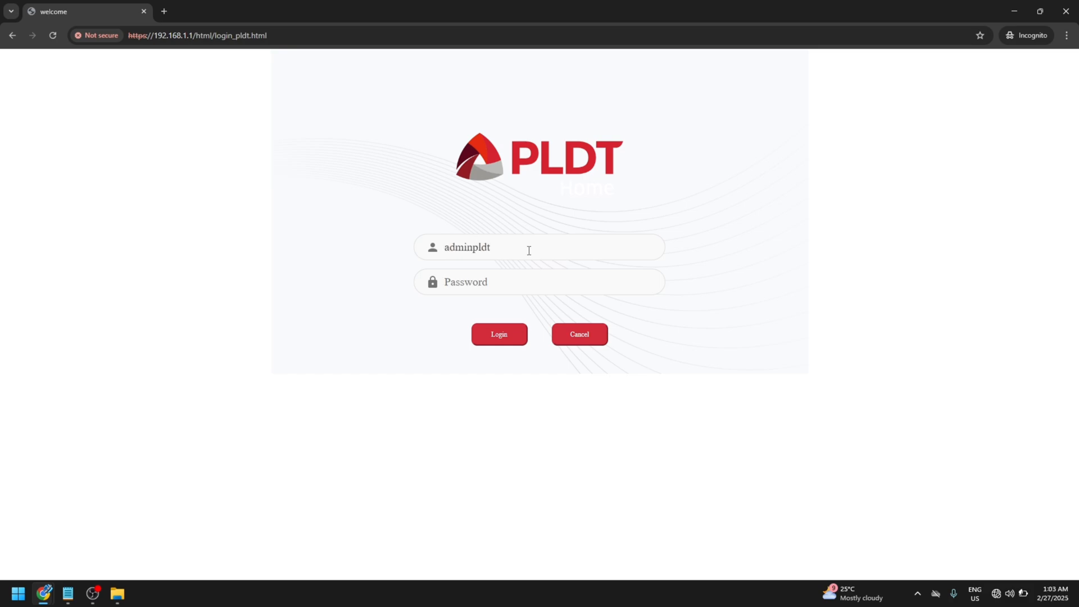
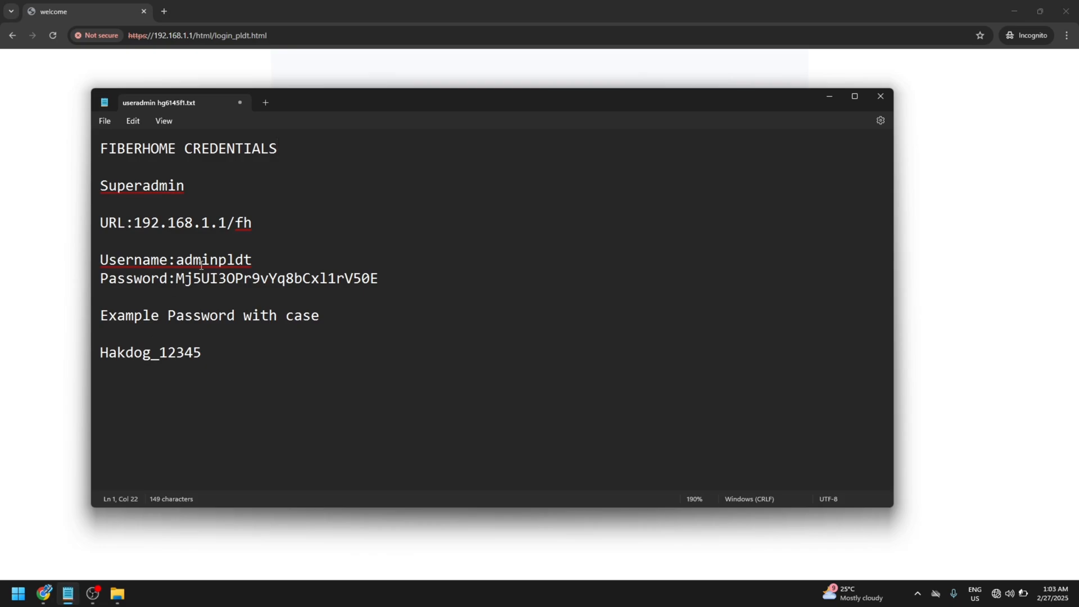
# Copy the superadmin password from the Notepad credentials file and log in to the router page in Chrome with it
pyautogui.moveTo(402, 278); pyautogui.dragTo(176, 284)
pyautogui.click(217, 279)
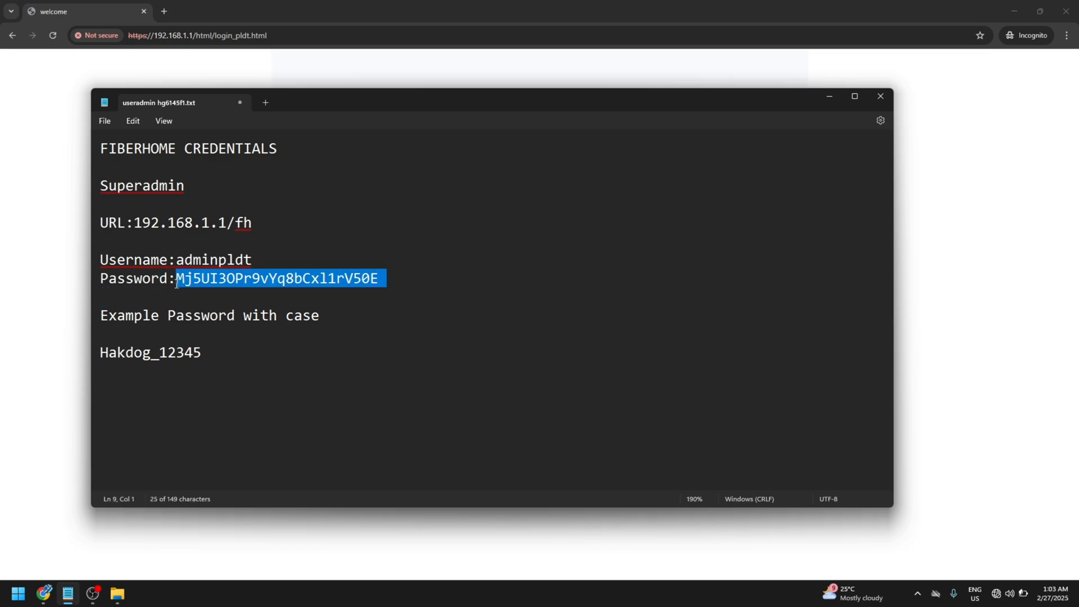
pyautogui.hotkey('ctrl', 'c')
pyautogui.click(526, 5)
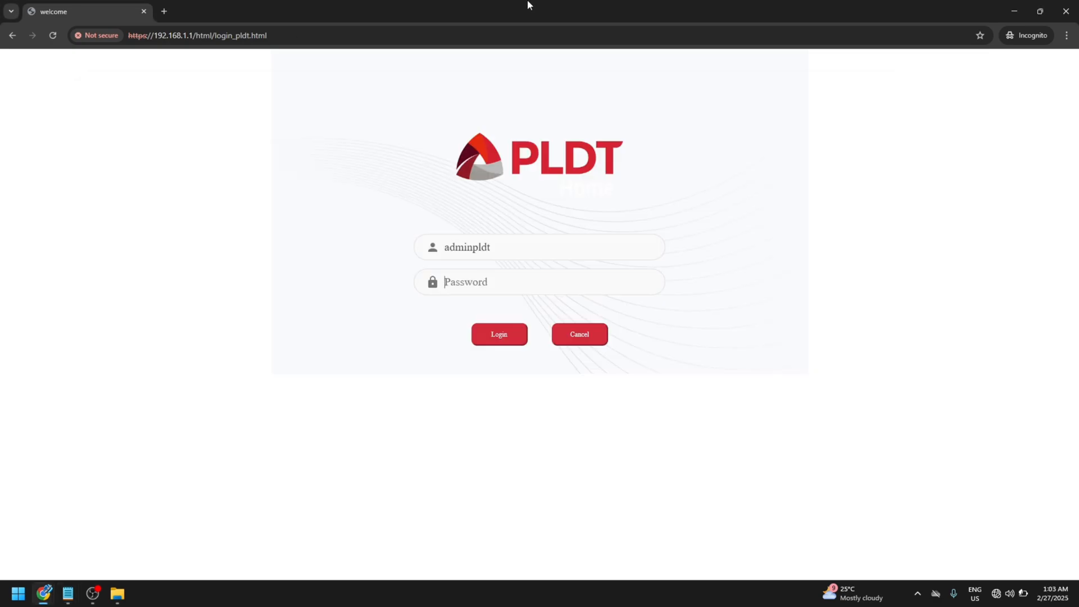
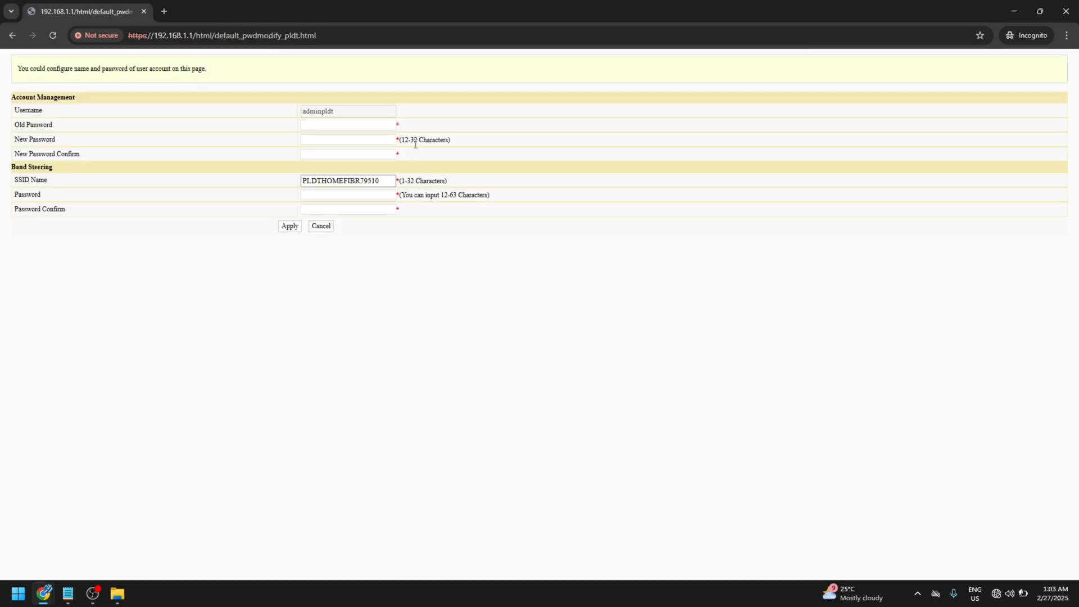
# Fill in the Old Password field under Account Management with the copied superadmin password
pyautogui.keyDown('ctrl'); pyautogui.scroll(5, 416, 144); pyautogui.keyUp('ctrl')
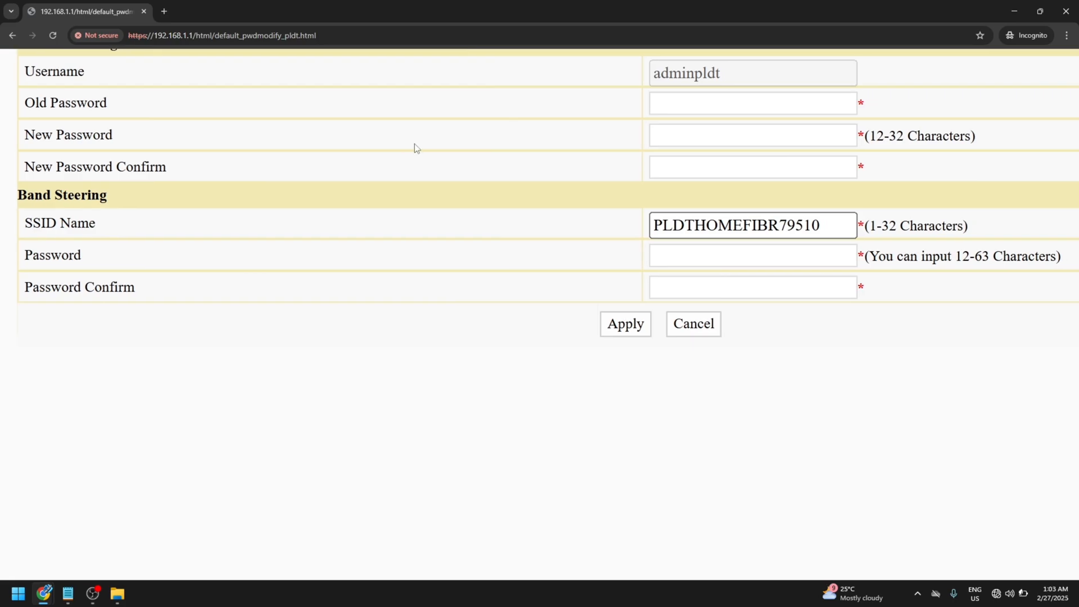
pyautogui.keyDown('ctrl'); pyautogui.scroll(-1, 414, 149); pyautogui.keyUp('ctrl')
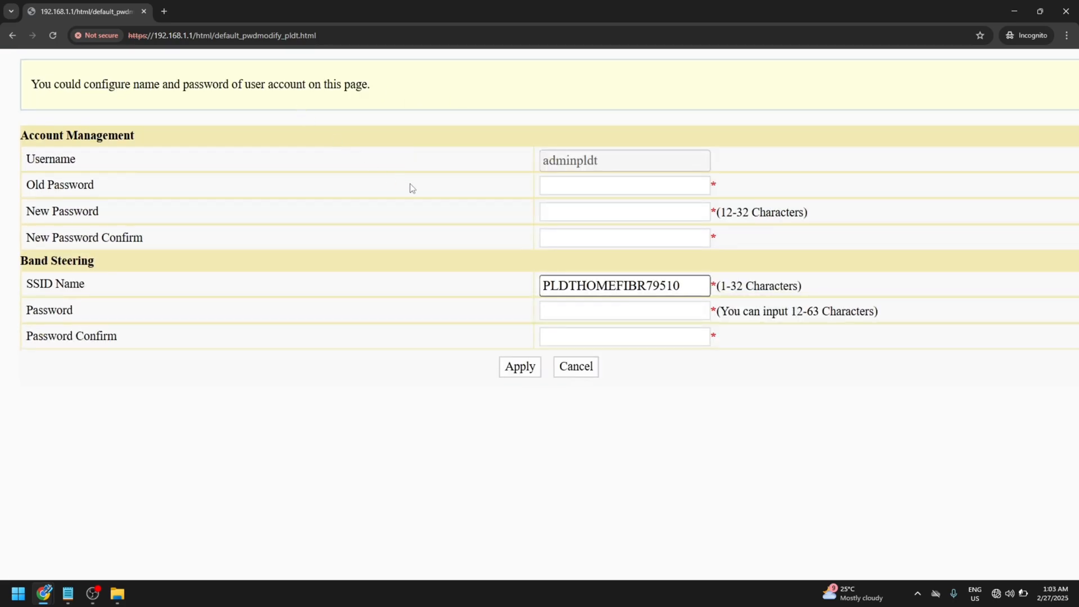
pyautogui.click(589, 177)
pyautogui.hotkey('ctrl', 'v')
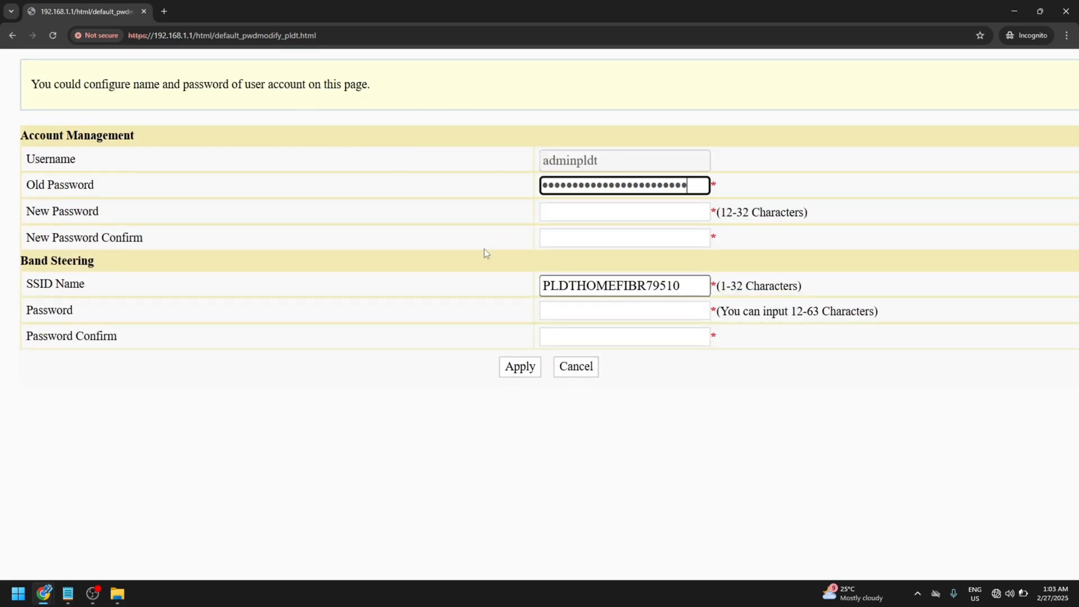
# Copy the example password from the Notepad credentials file for use as the new account password
pyautogui.hotkey('alt', 'Tab')
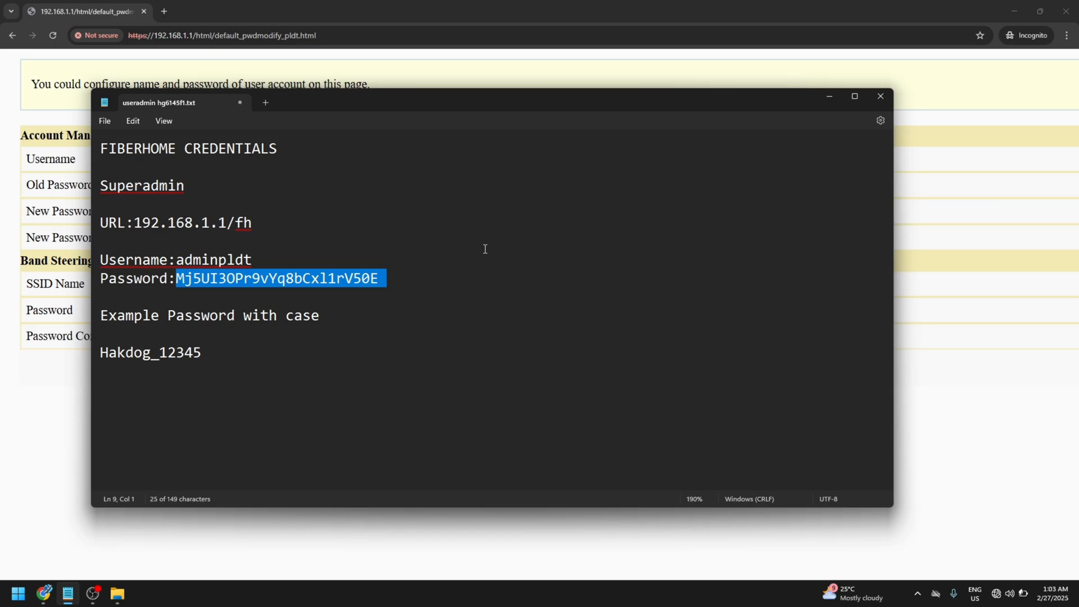
pyautogui.click(561, 5)
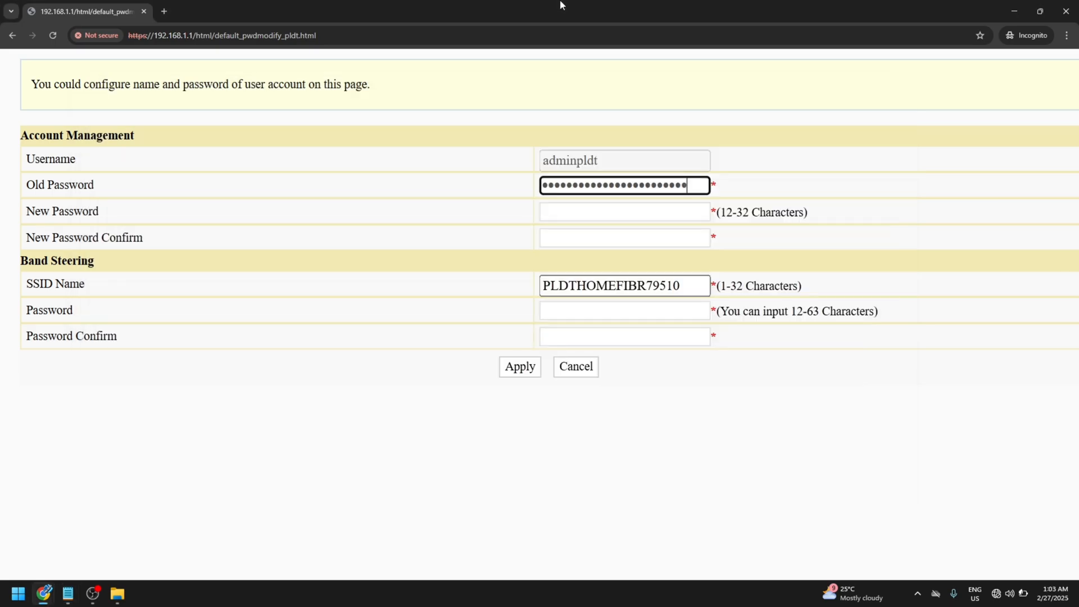
pyautogui.click(653, 203)
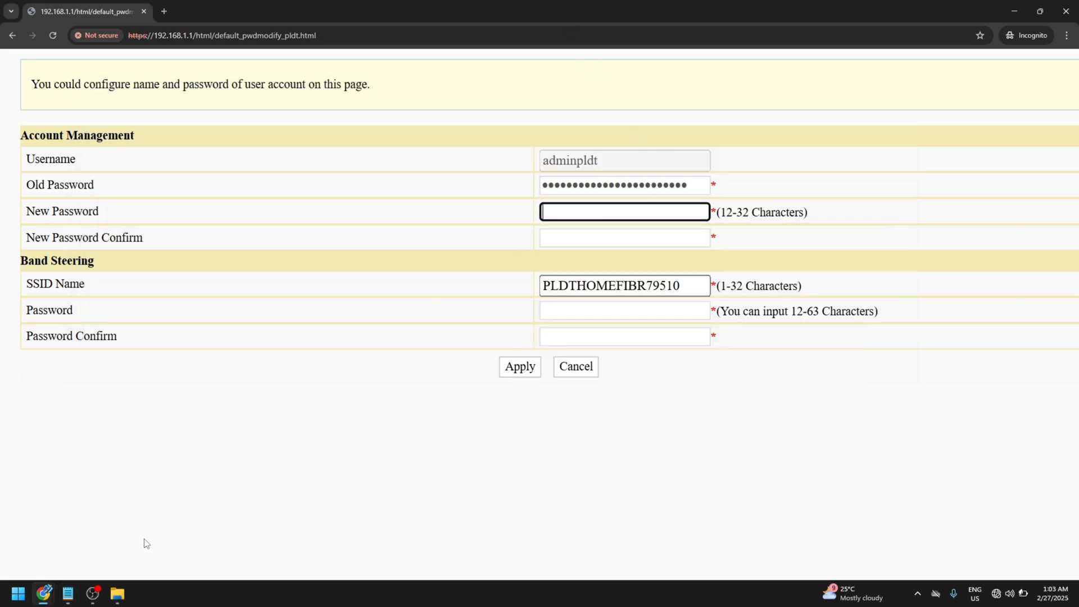
pyautogui.click(67, 594)
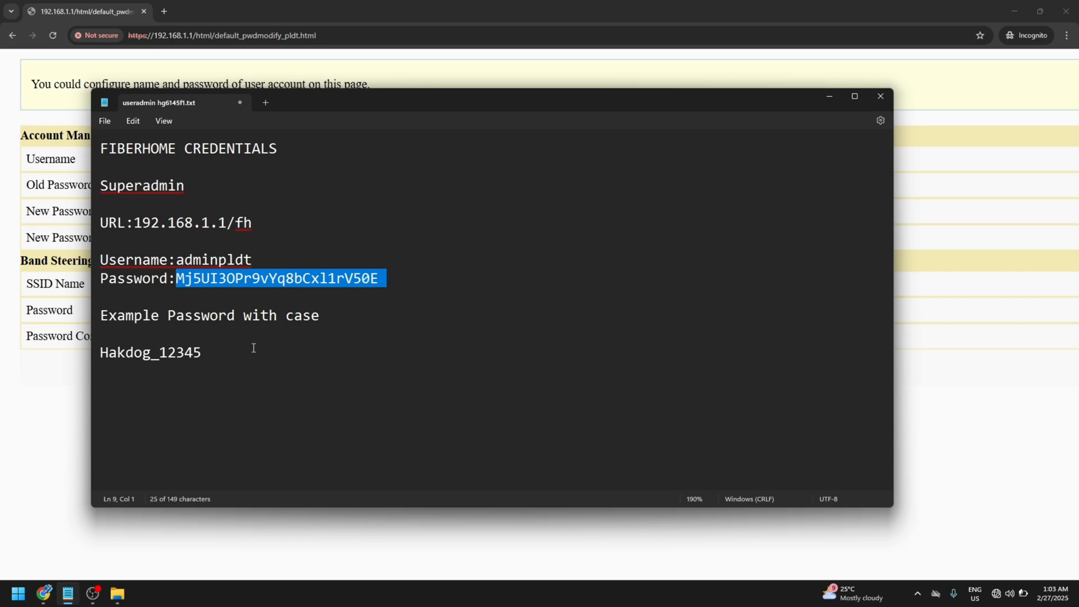
pyautogui.moveTo(253, 347); pyautogui.dragTo(101, 354)
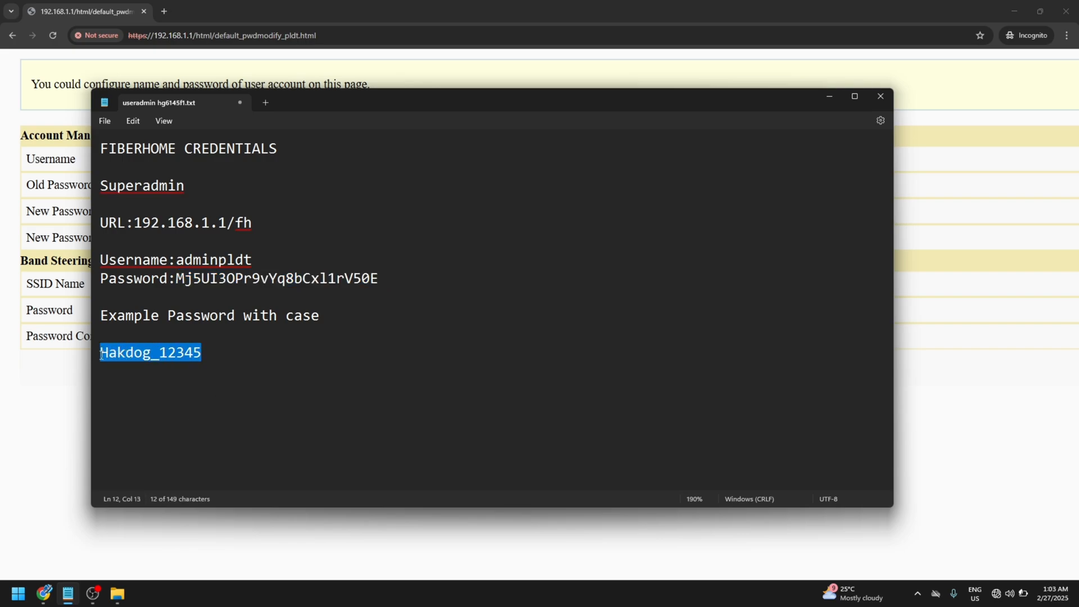
pyautogui.click(108, 363)
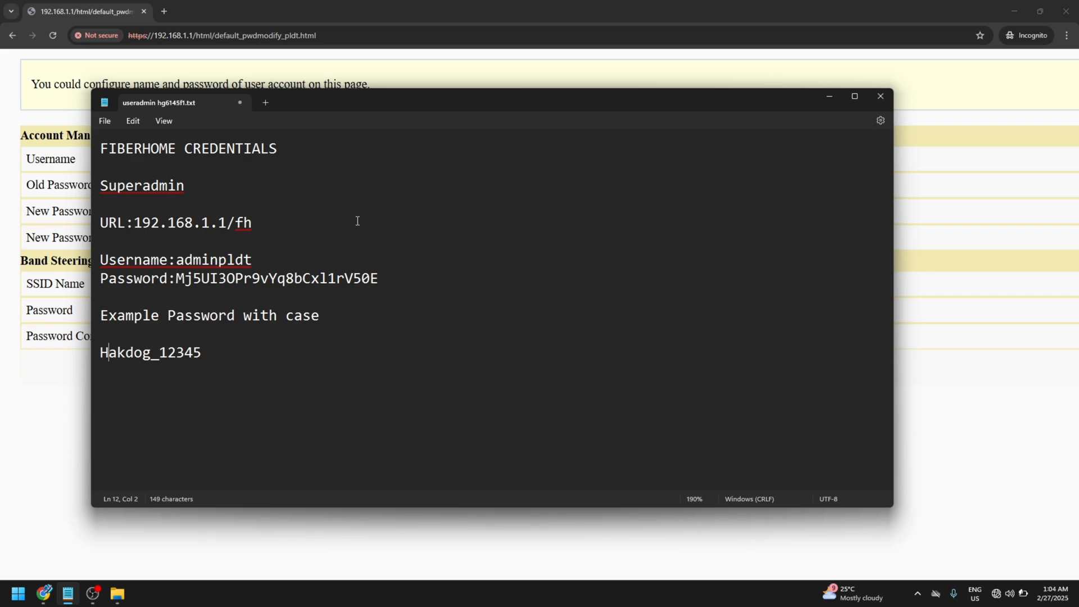
pyautogui.moveTo(242, 349); pyautogui.dragTo(97, 356)
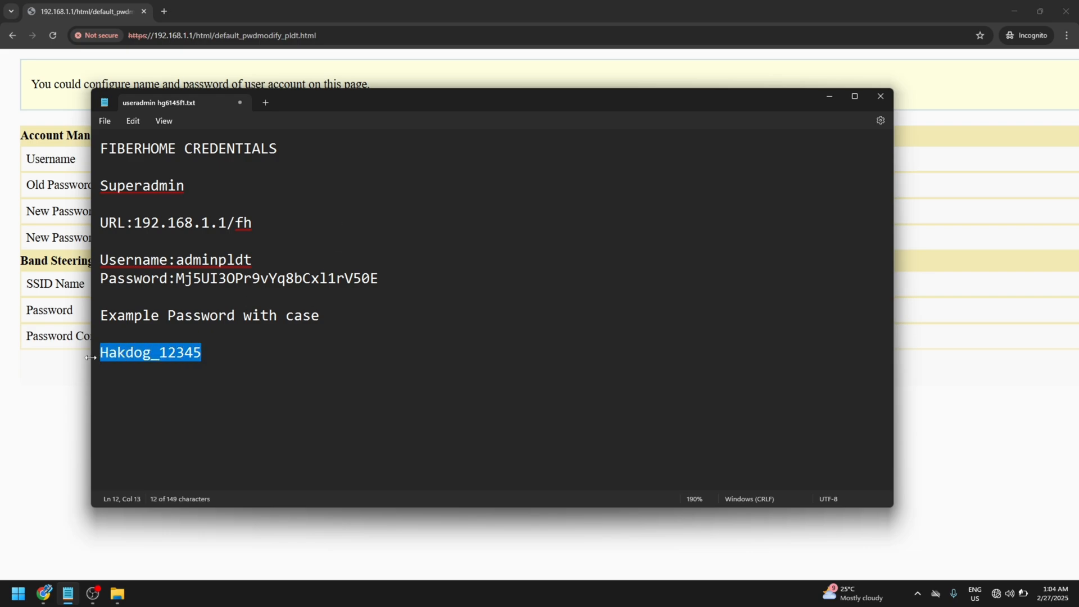
pyautogui.rightClick(118, 360)
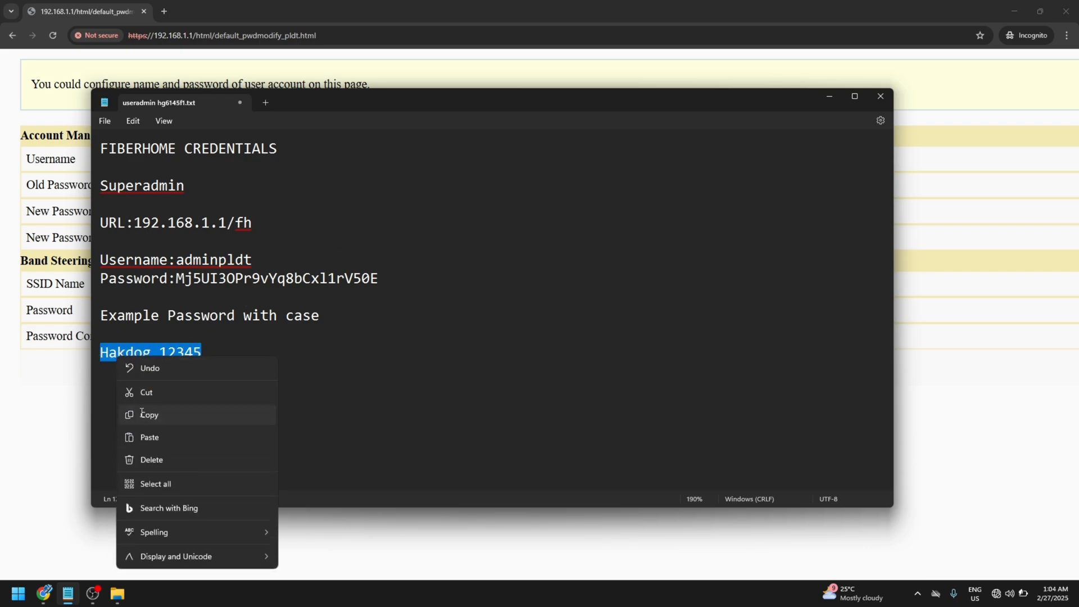
pyautogui.click(143, 413)
# Return to the router page in Chrome and paste the copied password into New Password and New Password Confirm
pyautogui.hotkey('alt', 'Tab')
pyautogui.hotkey('ctrl', 'v')
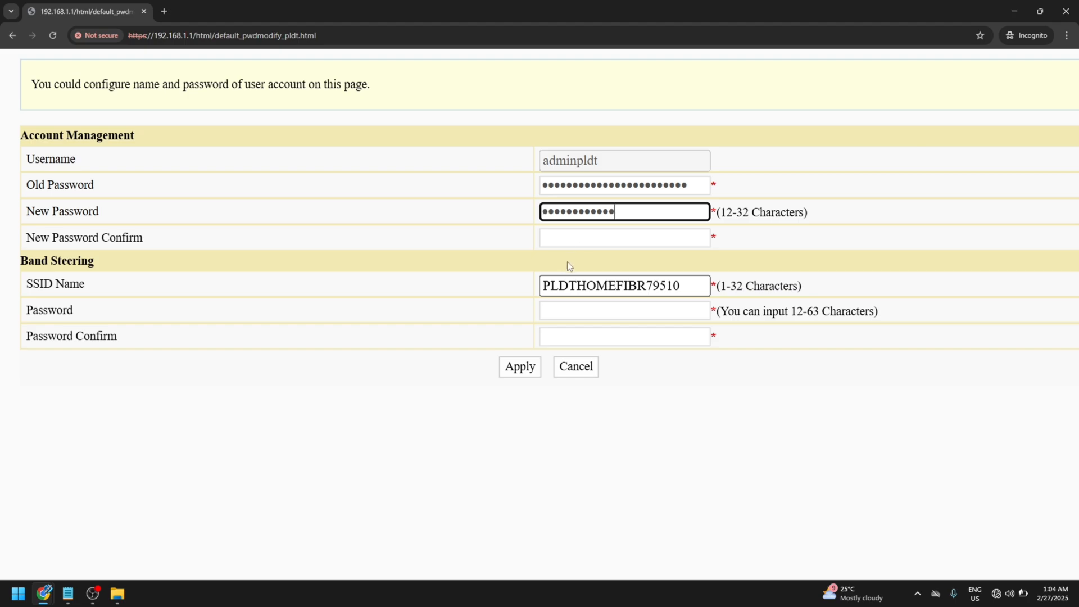
pyautogui.click(571, 231)
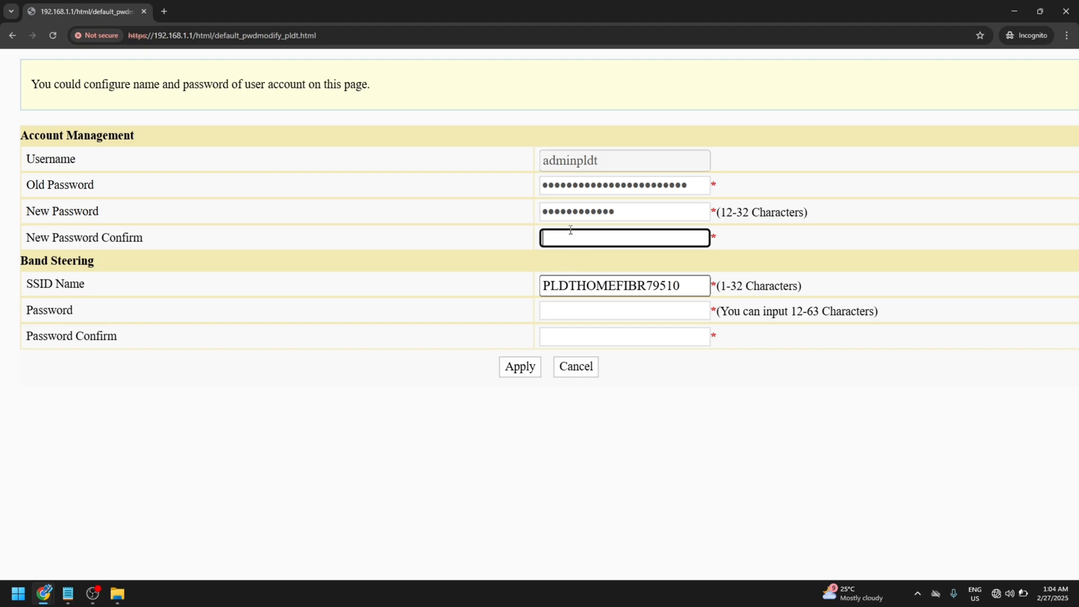
pyautogui.hotkey('ctrl', 'v')
# Replace the Band Steering SSID name with Mac Helper
pyautogui.click(707, 286)
pyautogui.moveTo(674, 285); pyautogui.dragTo(535, 289)
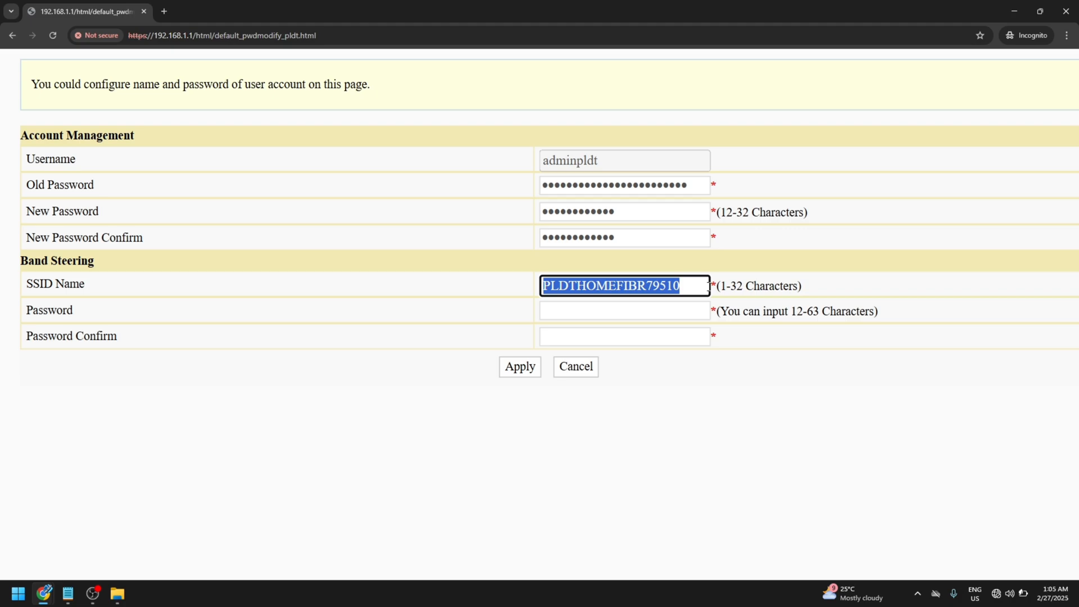
pyautogui.write('Ma')
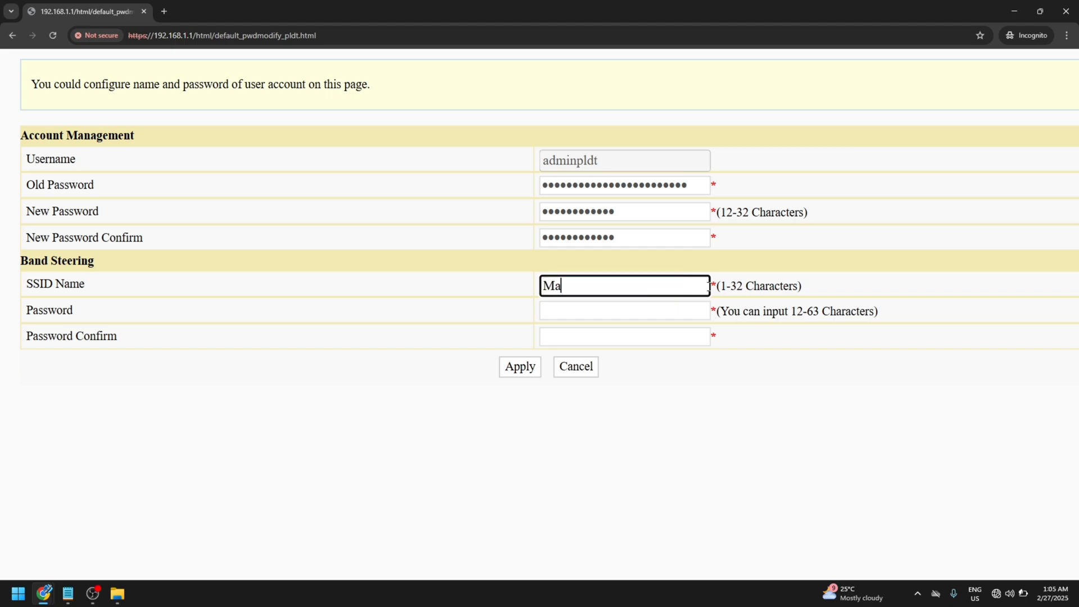
pyautogui.write('c Helper')
# Enter the new Wi-Fi password in both Band Steering password fields, apply the settings and dismiss the resulting message
pyautogui.click(644, 307)
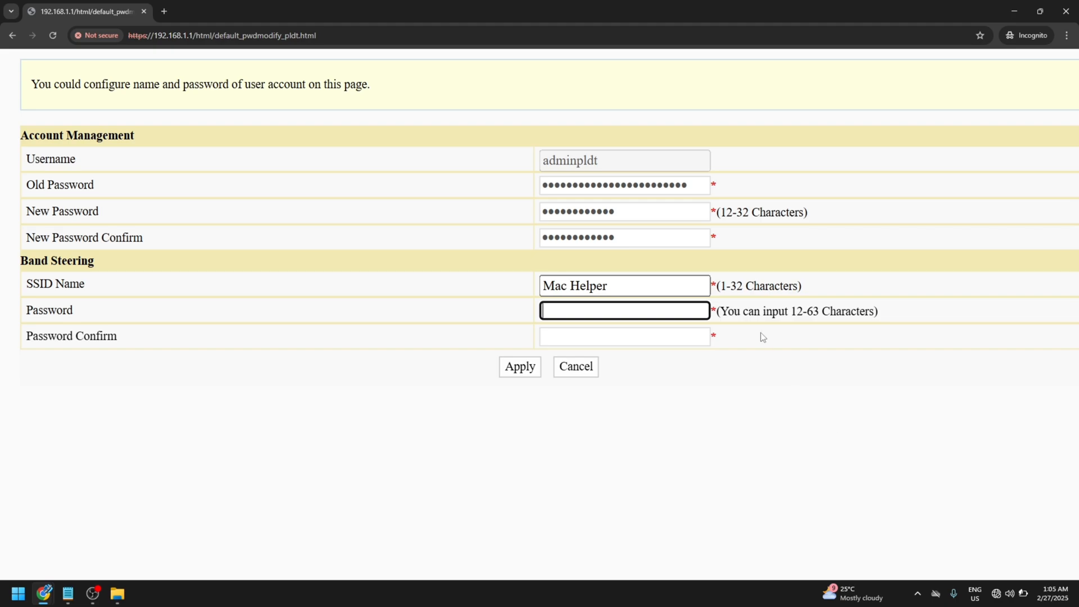
pyautogui.hotkey('ctrl', 'v')
pyautogui.click(663, 342)
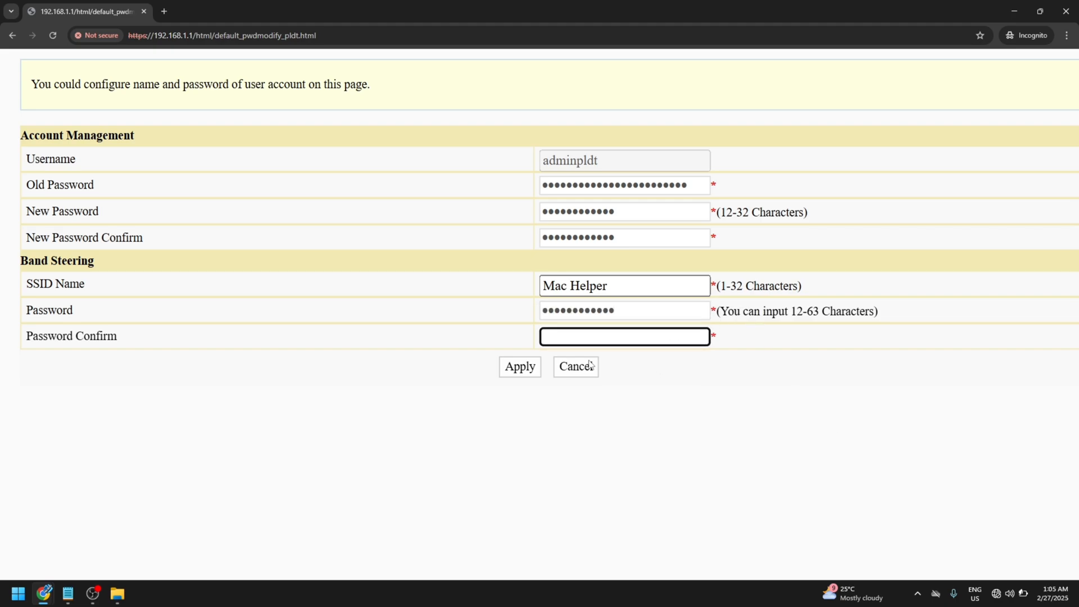
pyautogui.hotkey('ctrl', 'v')
pyautogui.click(520, 370)
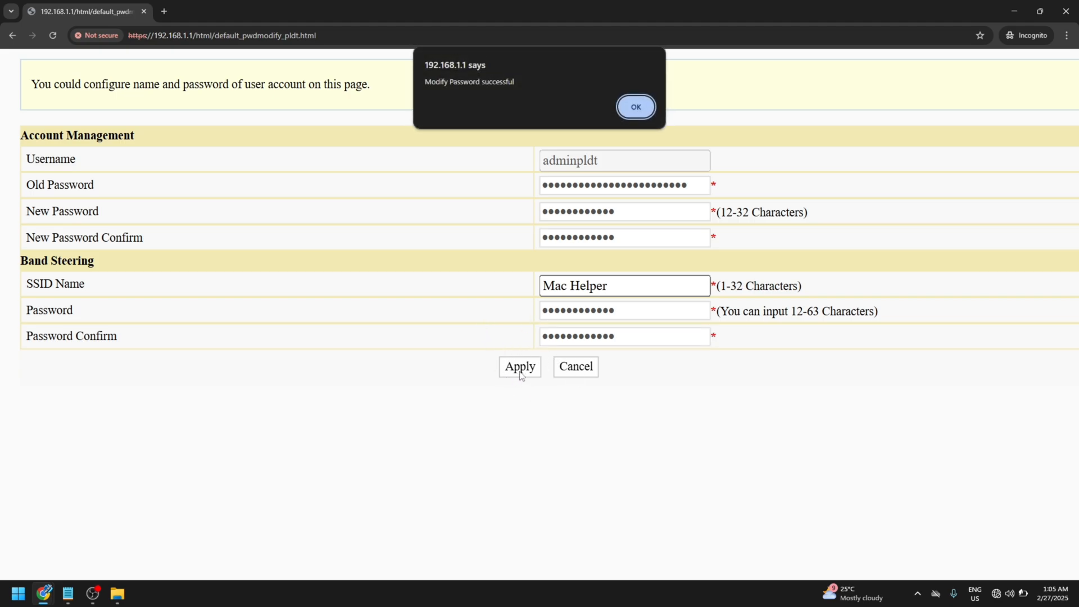
pyautogui.click(635, 110)
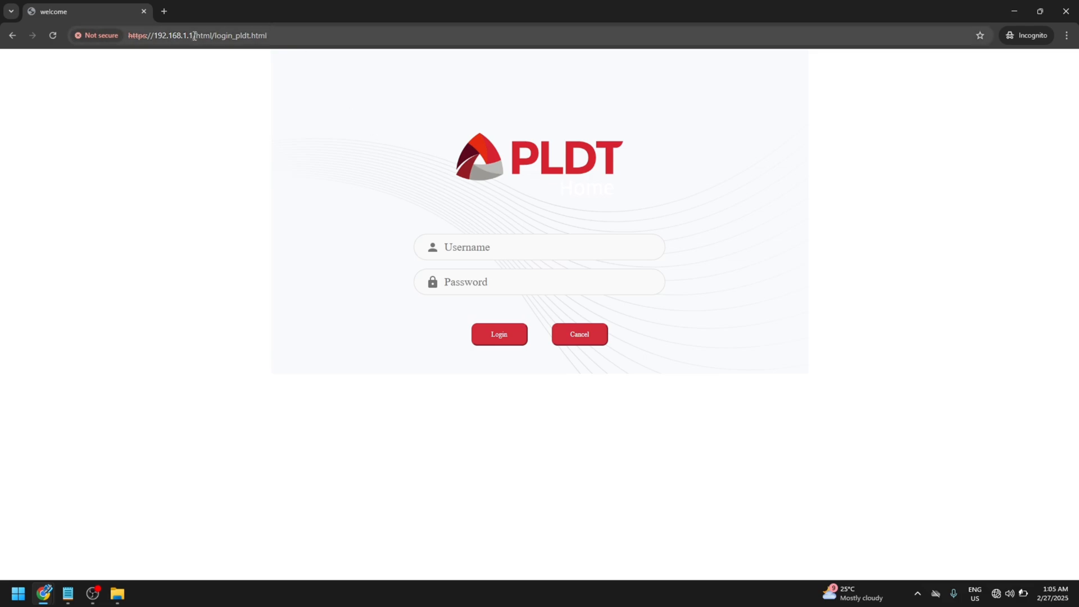
# Replace the login page path in the router address so it reads 192.168.1.1/fh, and load it
pyautogui.moveTo(195, 36); pyautogui.dragTo(274, 40)
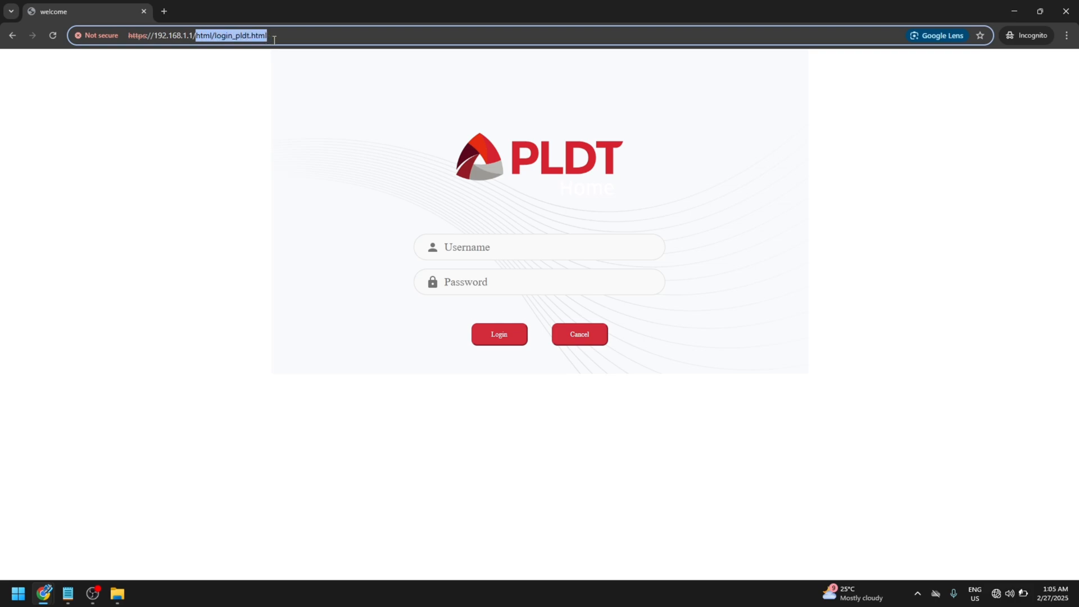
pyautogui.press('BackSpace')
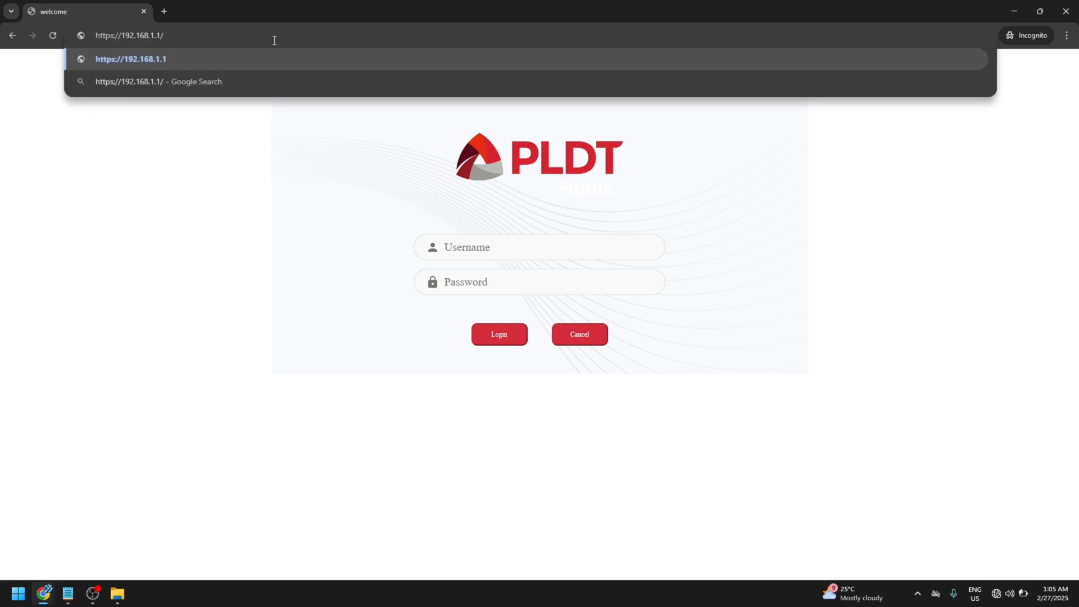
pyautogui.write('fh')
pyautogui.press('Return')
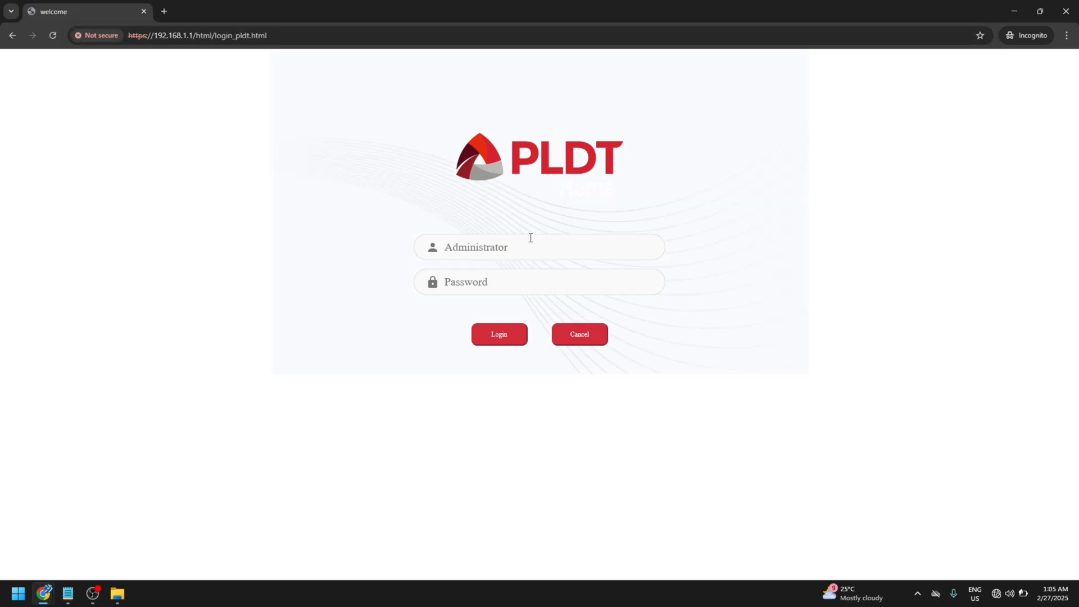
# Log in to the router with the username adminpldt and the account password
pyautogui.write('adminpld')
pyautogui.press('BackSpace')
pyautogui.press('BackSpace')
pyautogui.press('BackSpace')
pyautogui.press('BackSpace')
pyautogui.write('npld')
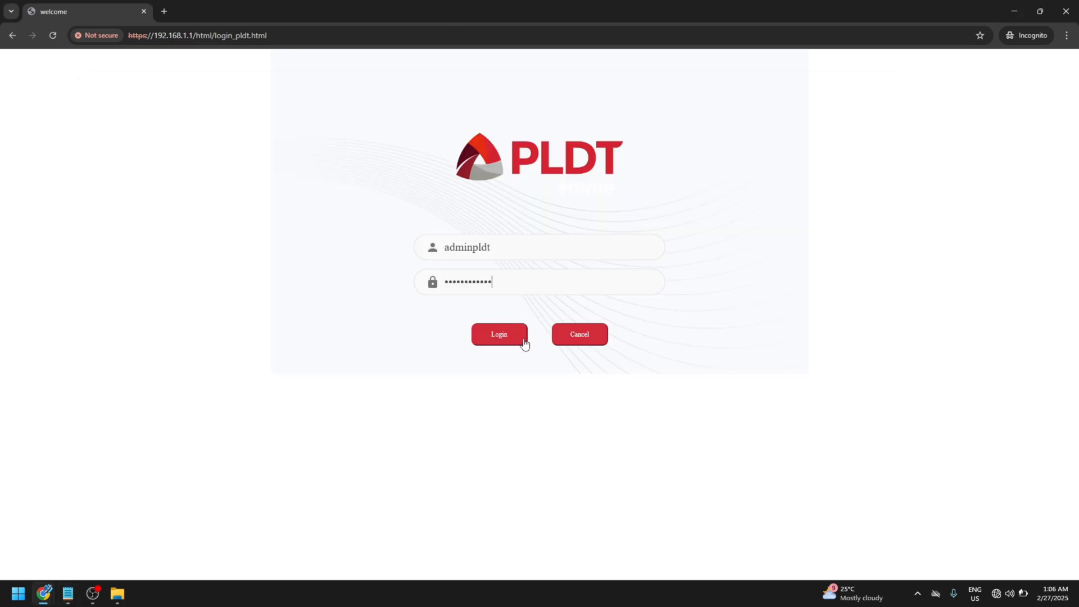
pyautogui.click(496, 348)
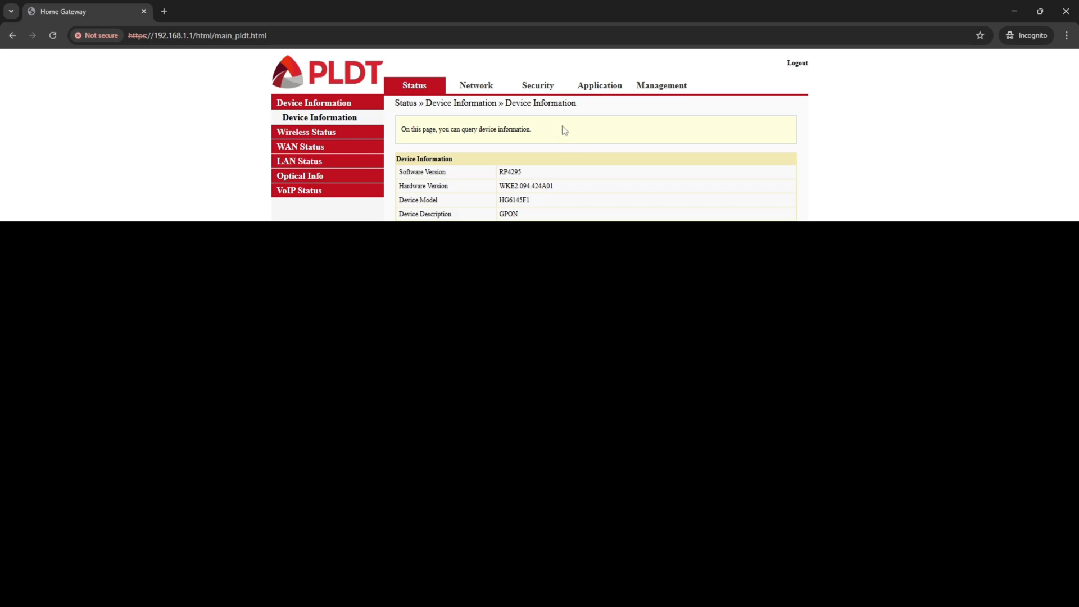
# Examine the router's Status pages for wireless, WiFi clients, WAN, LAN, DHCP clients, optical power and VoIP
pyautogui.click(342, 138)
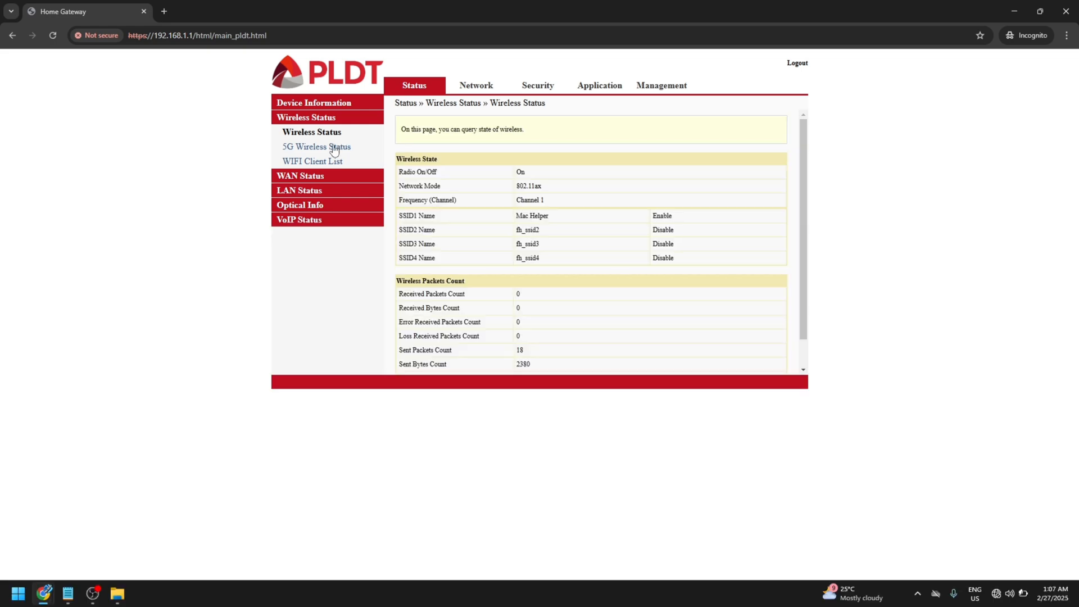
pyautogui.click(333, 149)
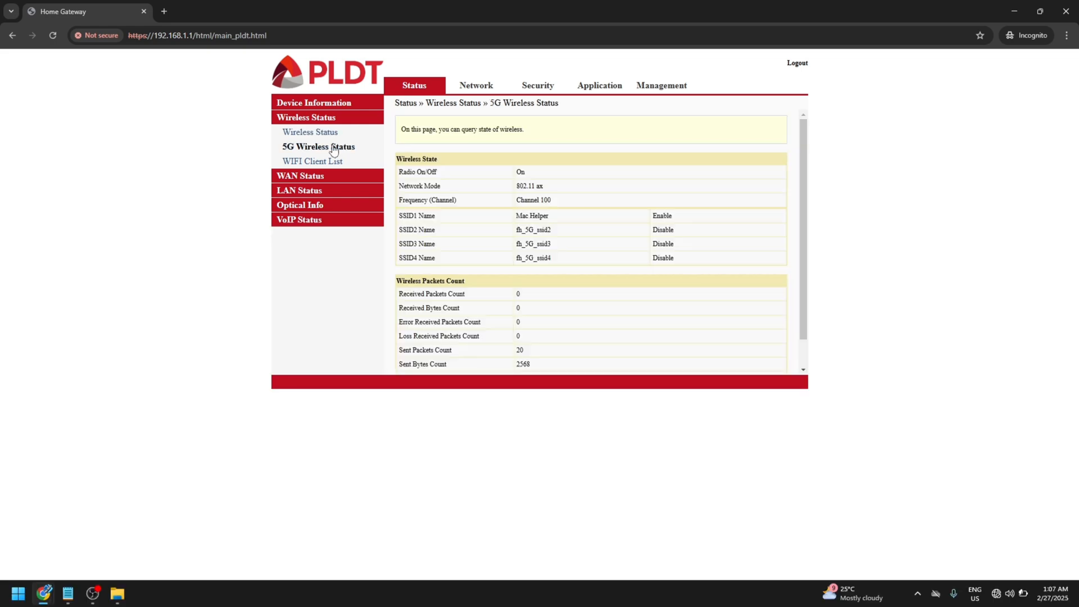
pyautogui.click(323, 164)
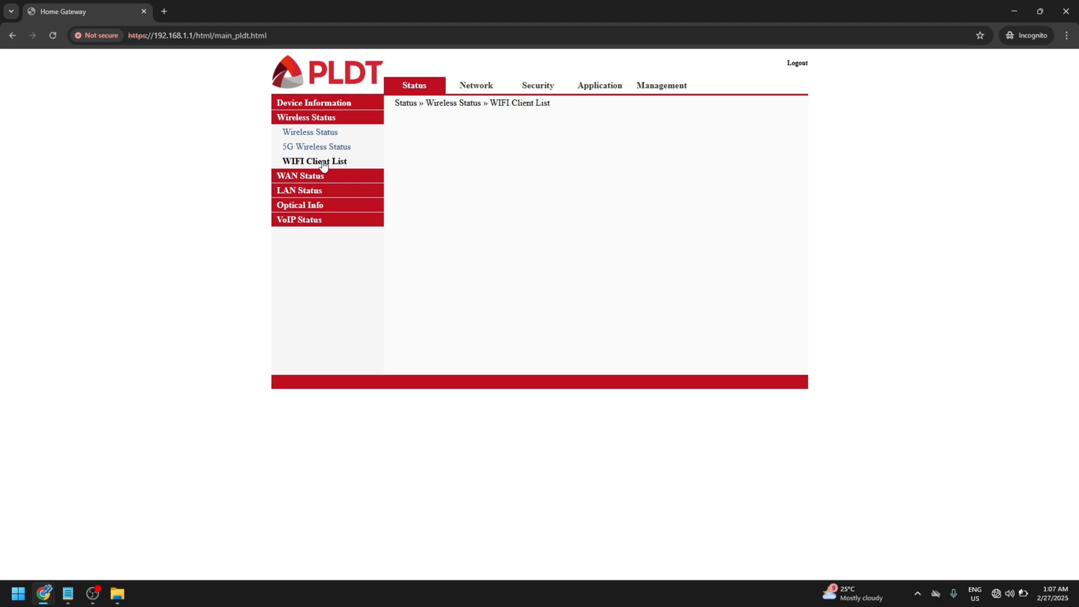
pyautogui.click(315, 176)
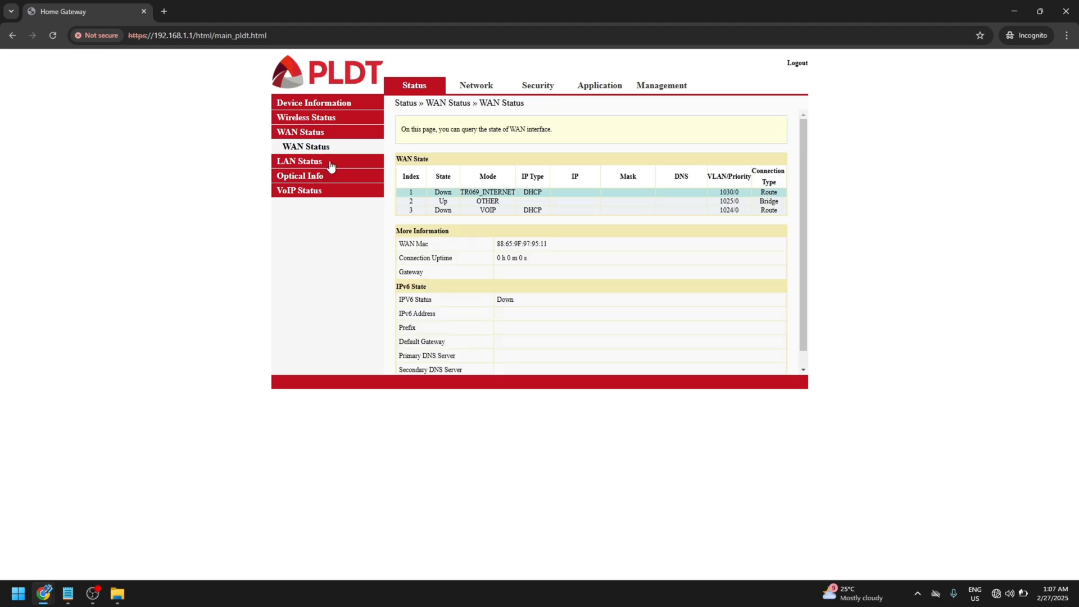
pyautogui.click(331, 162)
pyautogui.click(339, 177)
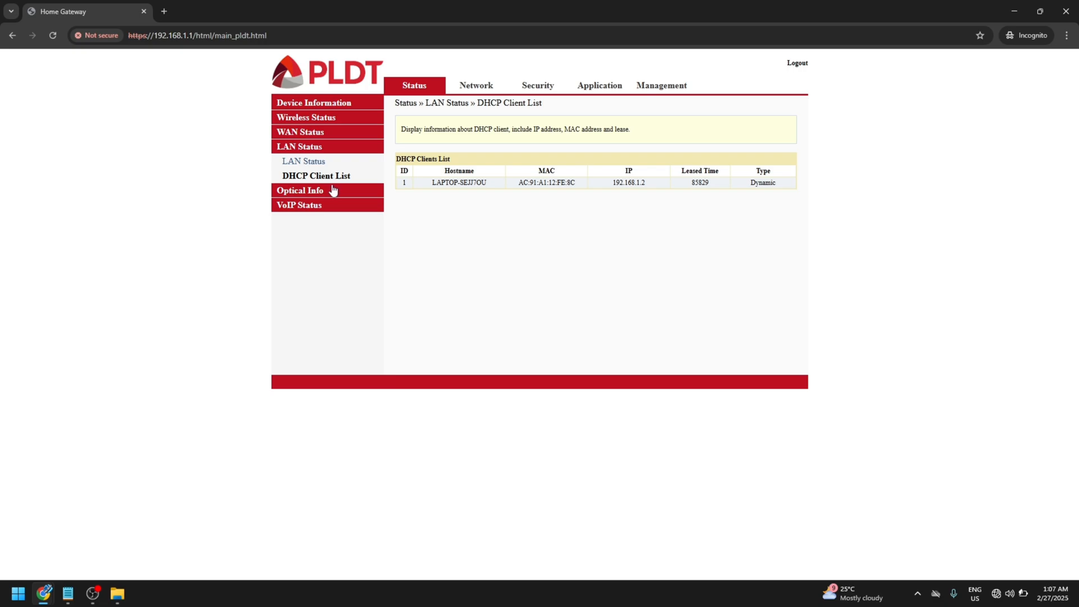
pyautogui.click(332, 190)
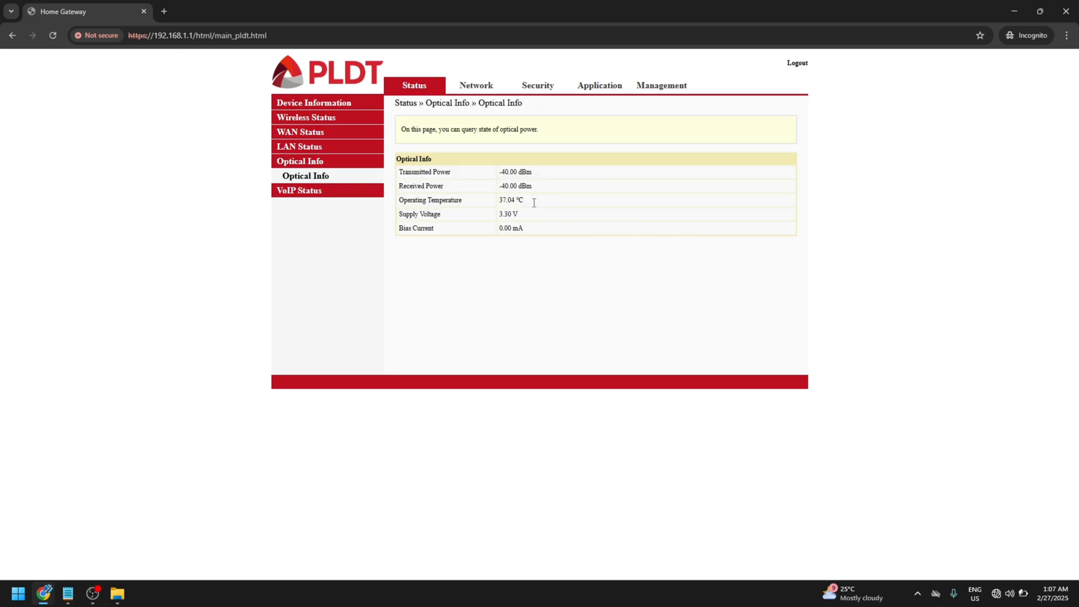
pyautogui.moveTo(534, 202); pyautogui.dragTo(483, 209)
pyautogui.moveTo(548, 170); pyautogui.dragTo(490, 192)
pyautogui.click(509, 246)
pyautogui.click(323, 192)
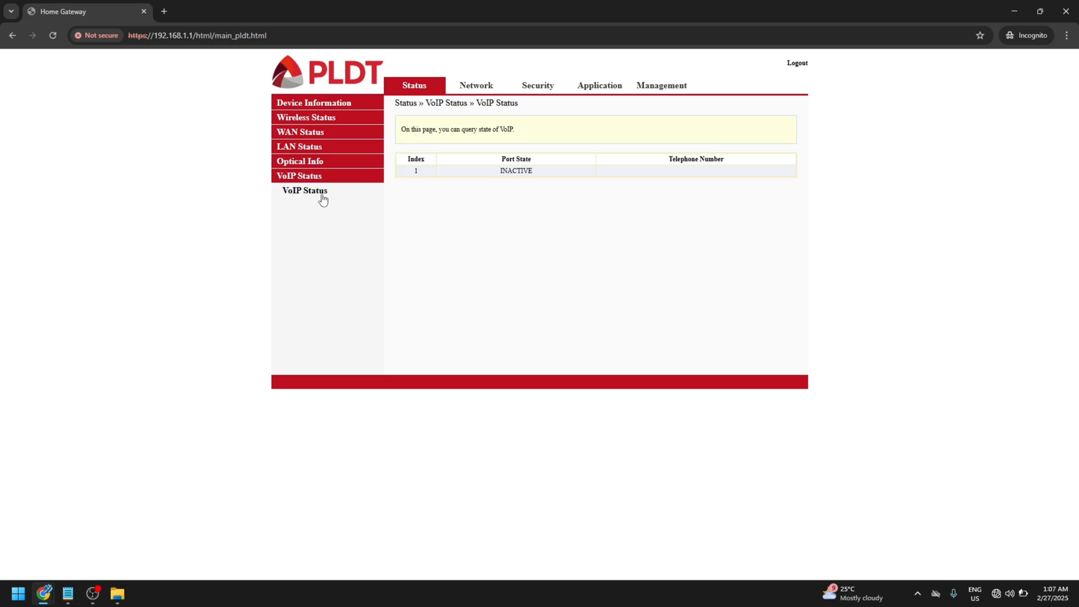
# Review the Multi-AP, BandSteering and basic 2.4G and 5G network settings, including the 2.4G bandwidth and network mode options
pyautogui.click(467, 93)
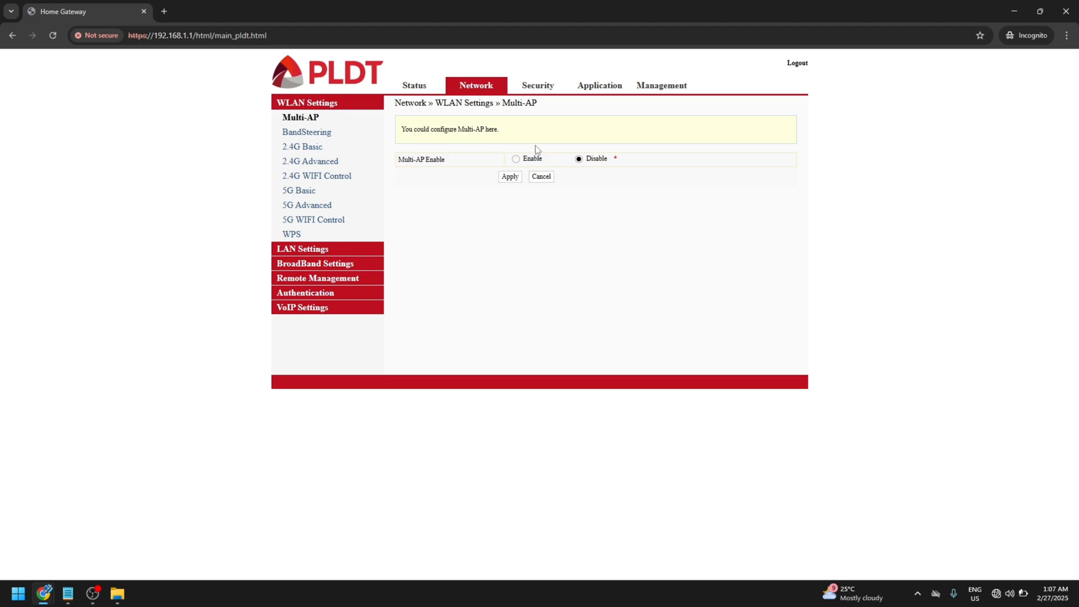
pyautogui.click(329, 135)
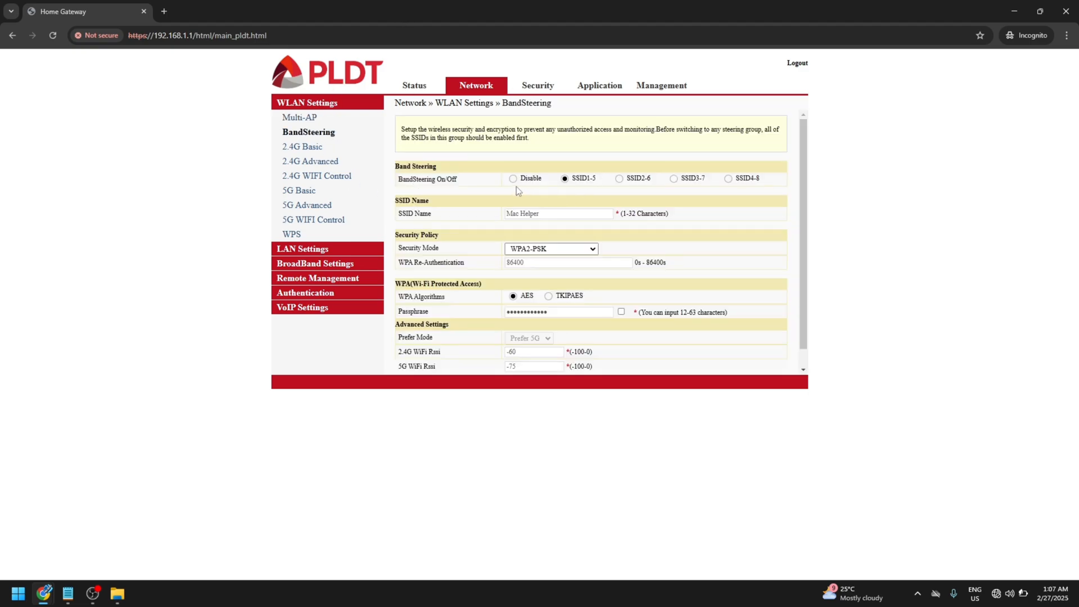
pyautogui.click(316, 148)
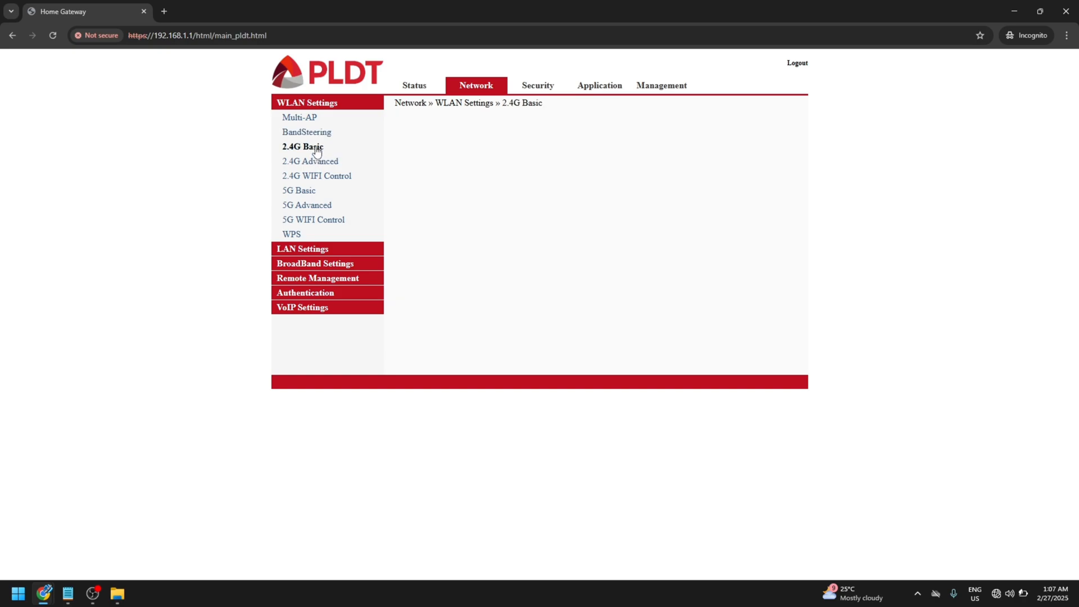
pyautogui.click(319, 194)
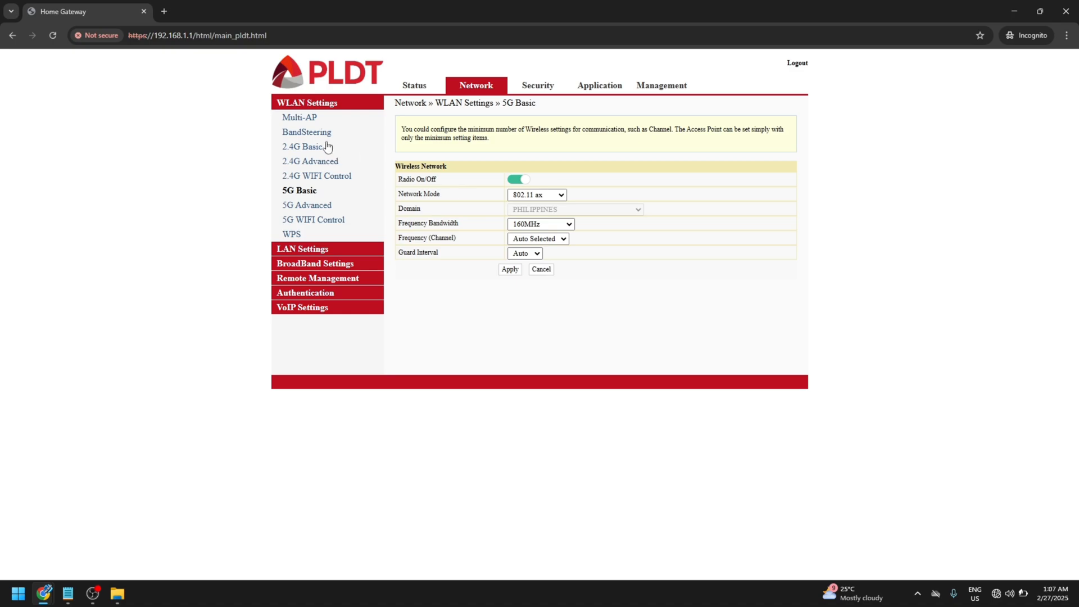
pyautogui.click(310, 148)
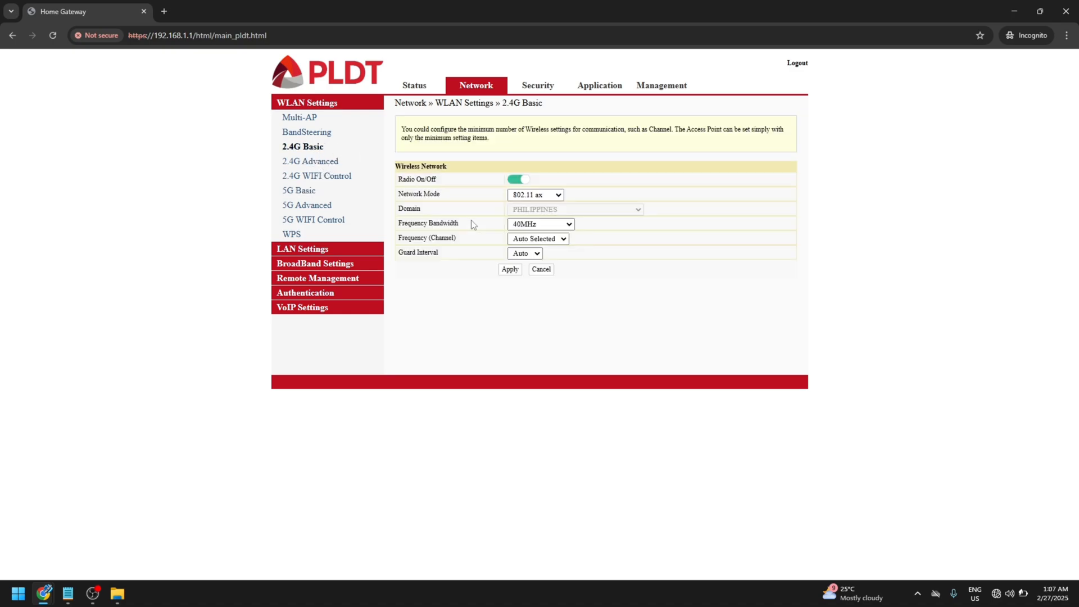
pyautogui.click(562, 225)
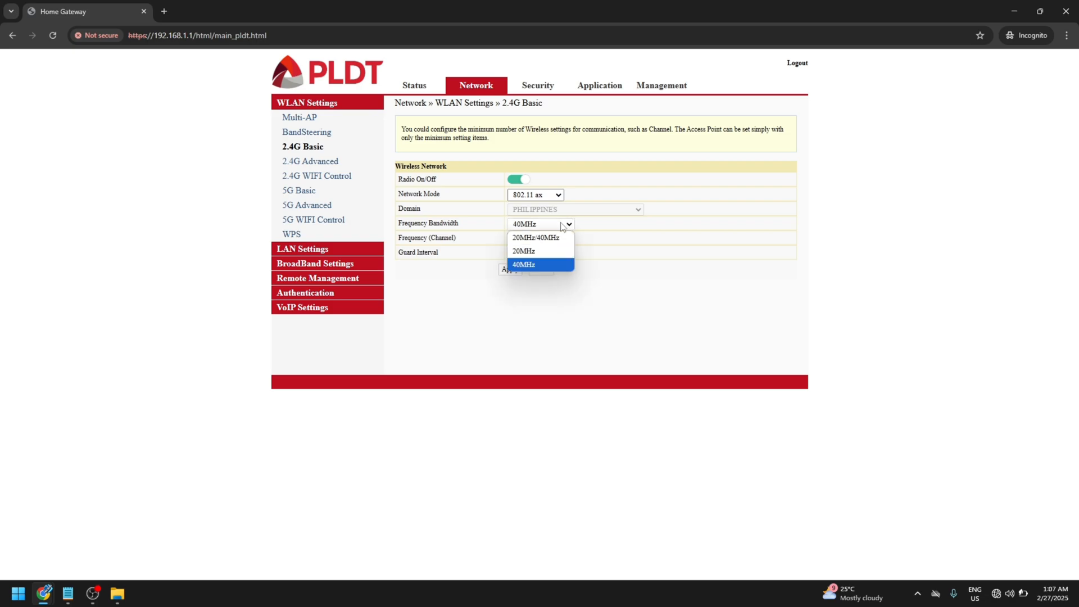
pyautogui.click(621, 240)
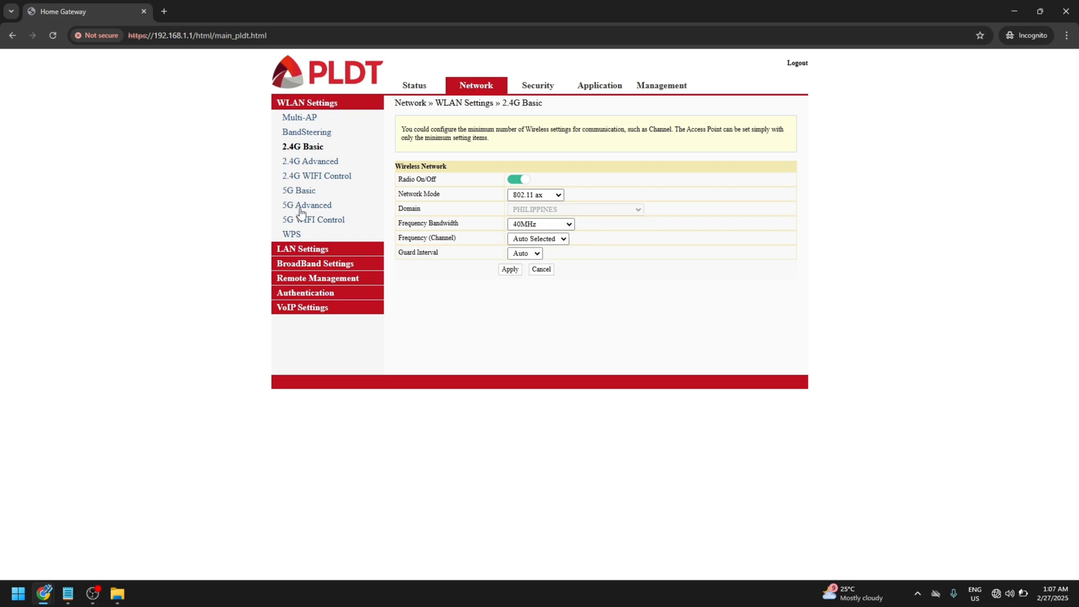
pyautogui.click(538, 197)
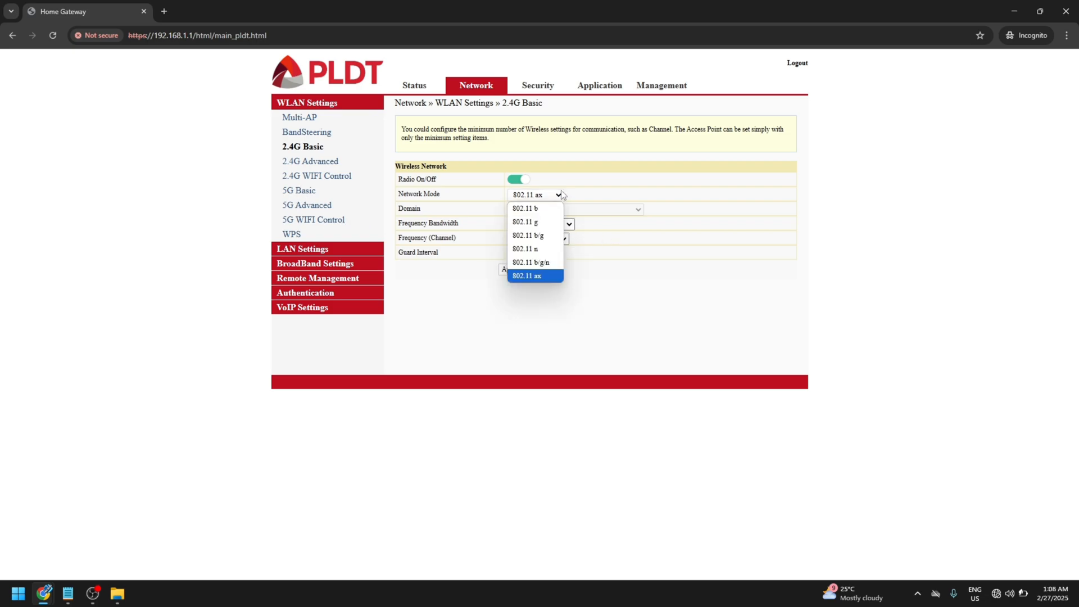
pyautogui.click(562, 195)
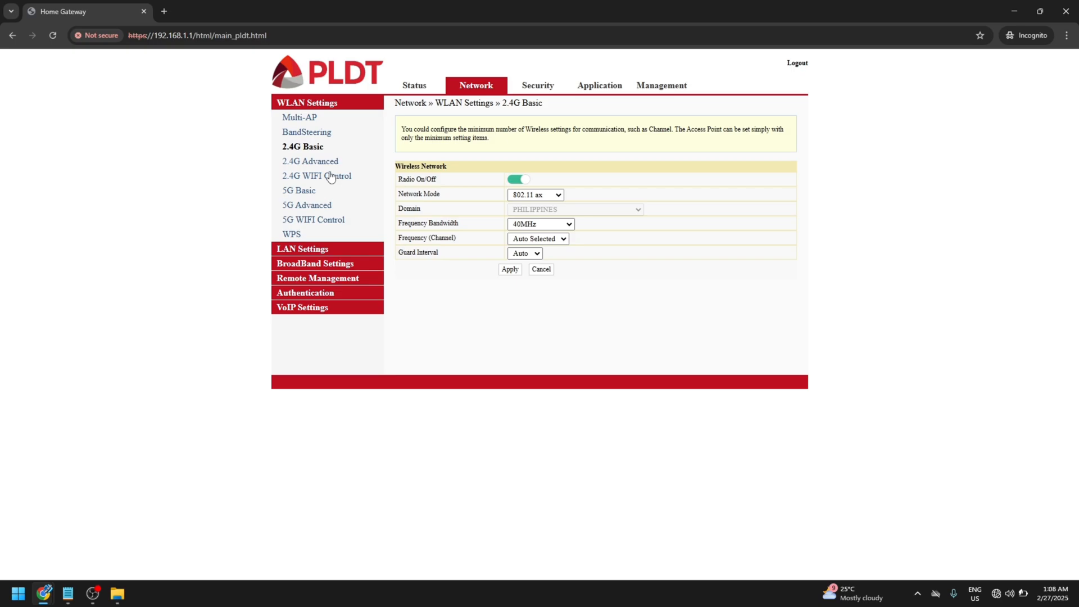
# Check the WIFI Power Control options for the 2.4G and 5G bands and view the WPS configuration
pyautogui.click(311, 178)
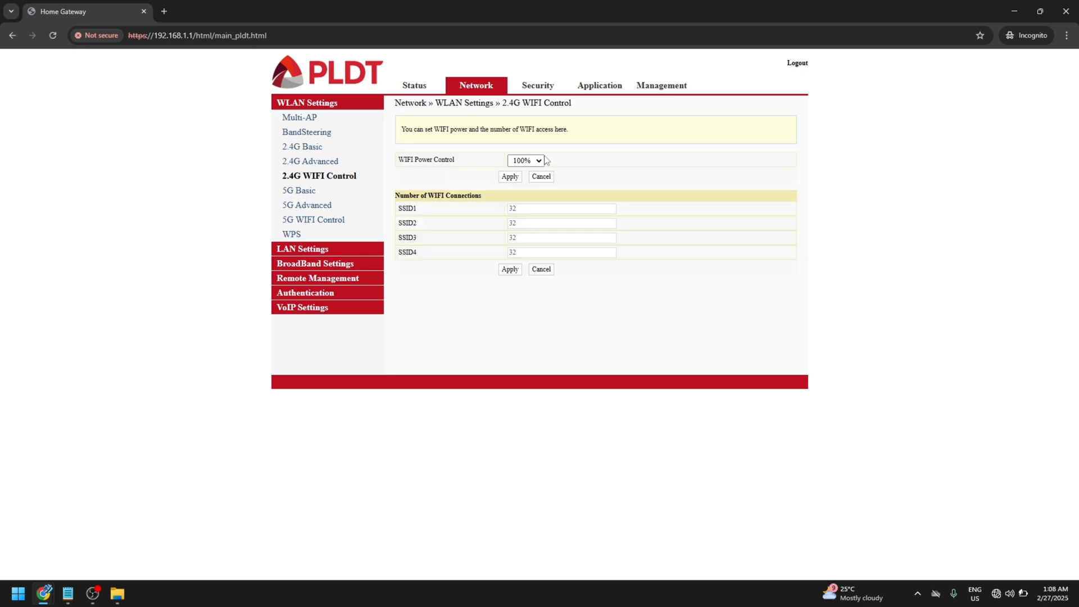
pyautogui.click(542, 159)
pyautogui.click(587, 158)
pyautogui.click(312, 222)
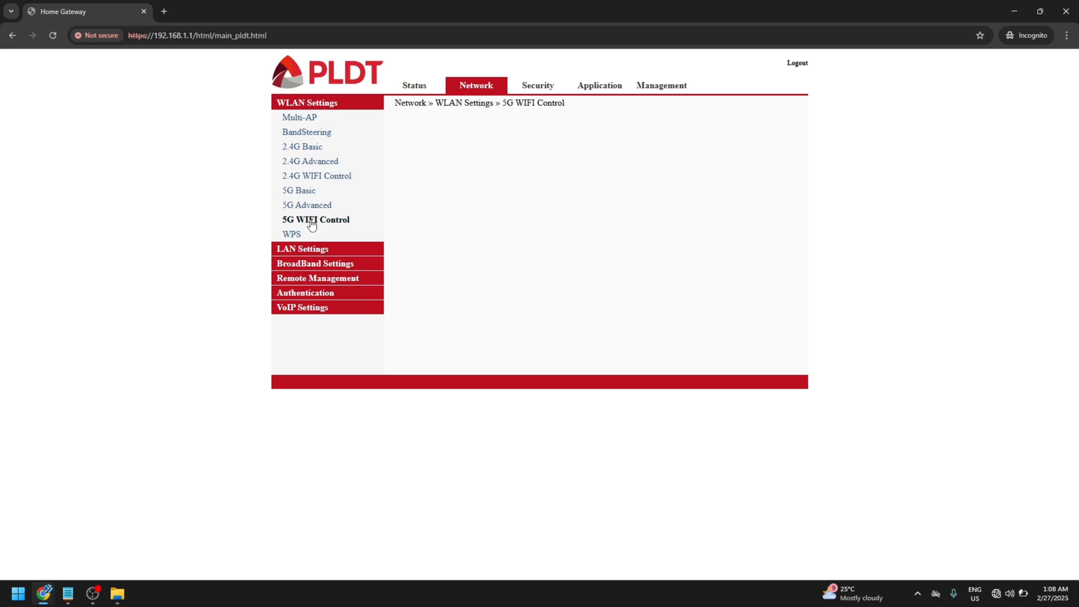
pyautogui.click(538, 161)
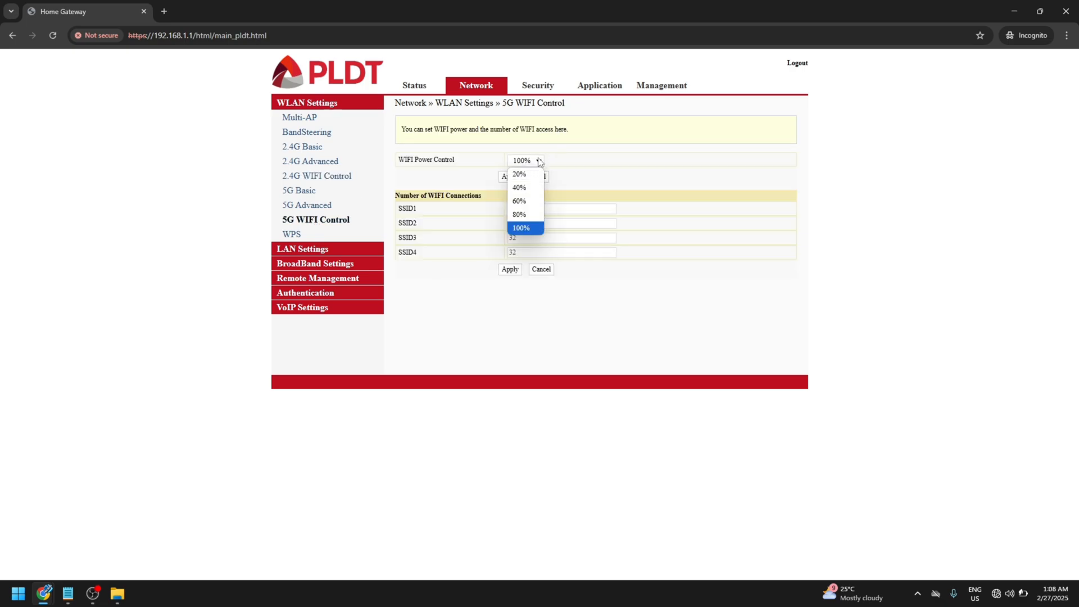
pyautogui.click(613, 161)
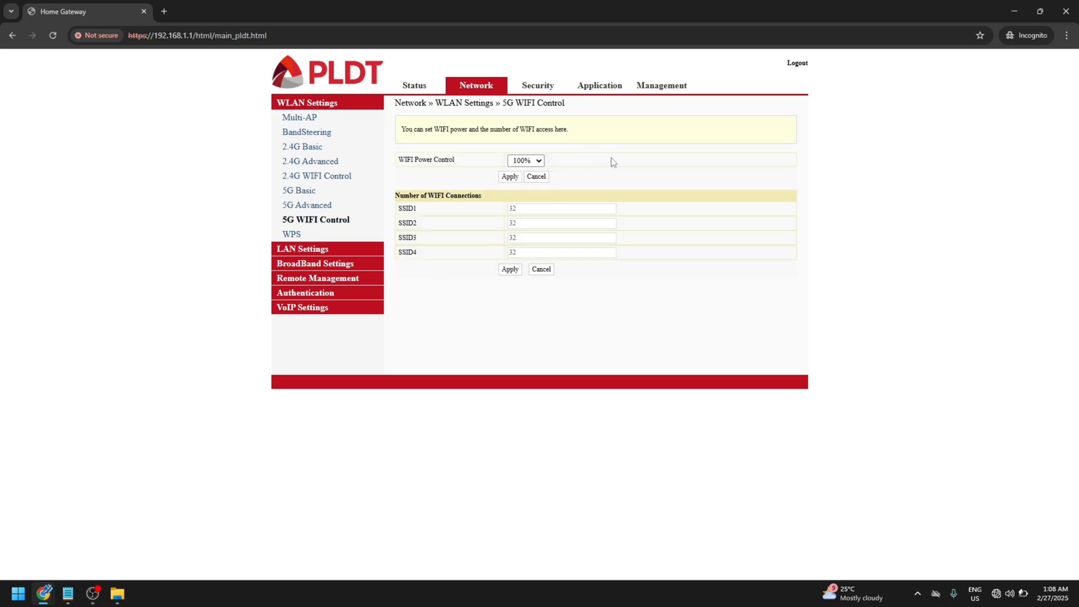
pyautogui.click(313, 238)
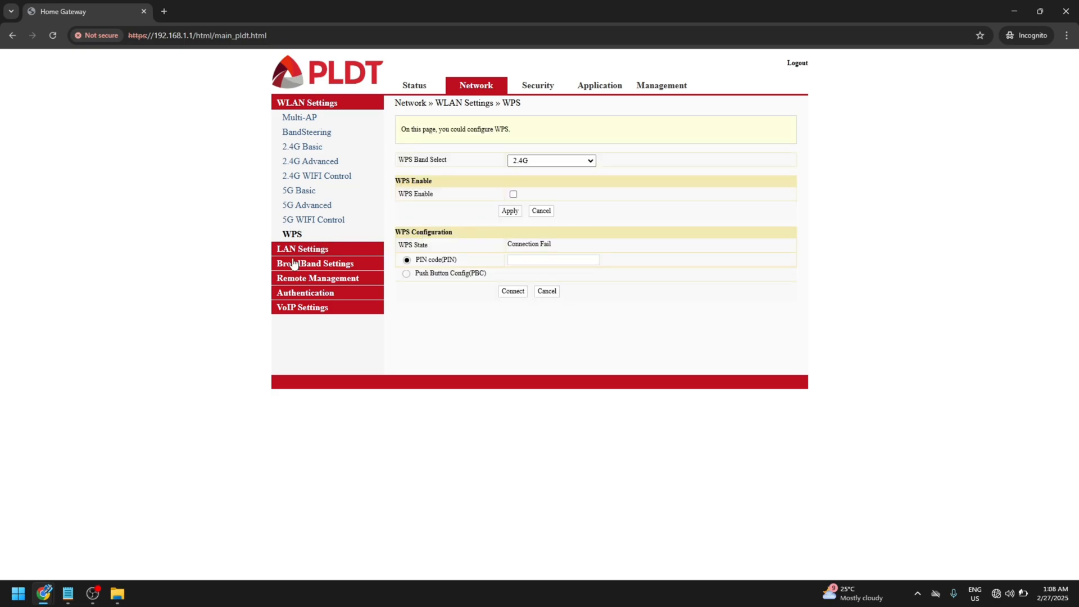
# Examine the LAN Settings for IPv6 and DHCP service, and view the DHCP Line ID Settings
pyautogui.click(332, 252)
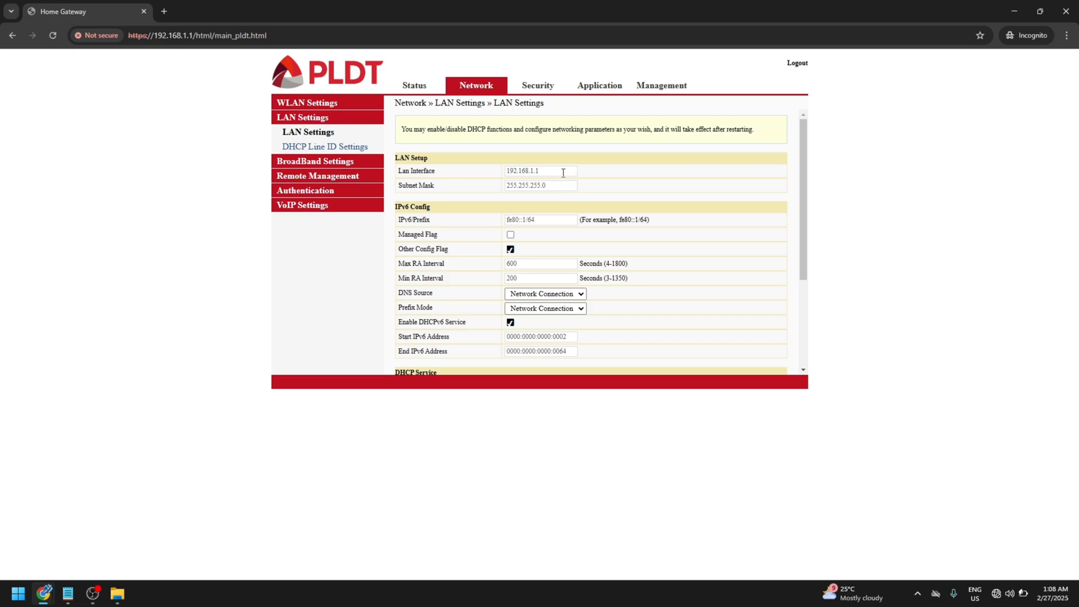
pyautogui.scroll(-2, 561, 299)
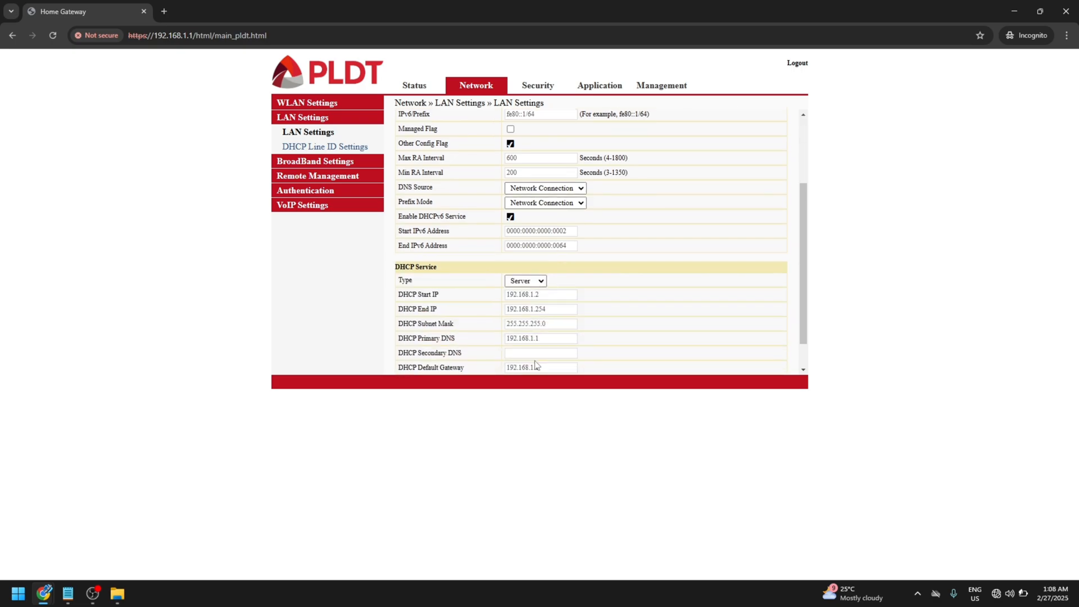
pyautogui.scroll(-1, 540, 354)
pyautogui.scroll(3, 396, 176)
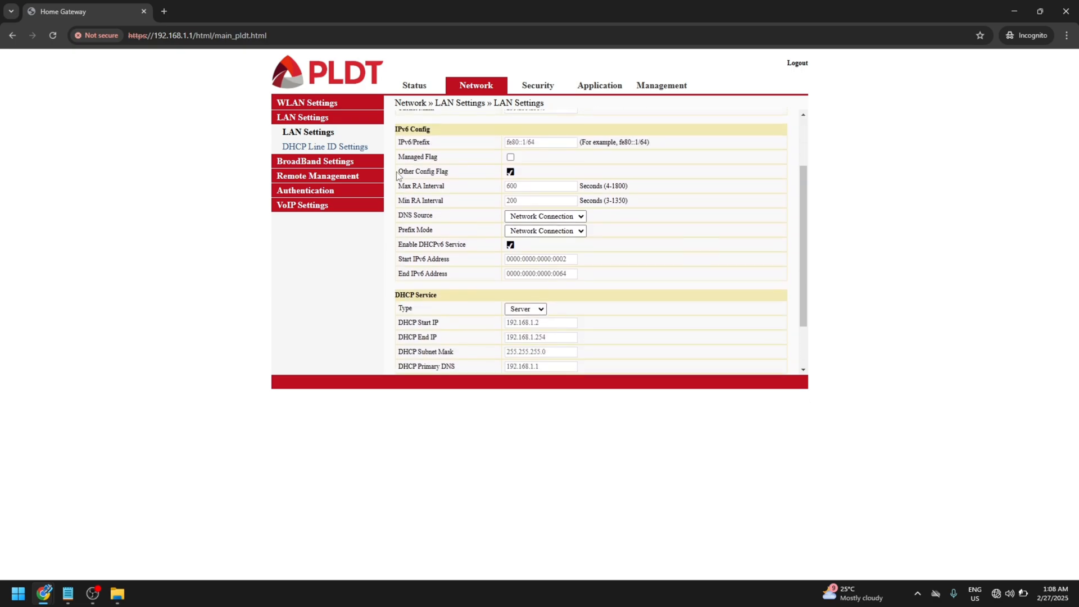
pyautogui.click(331, 147)
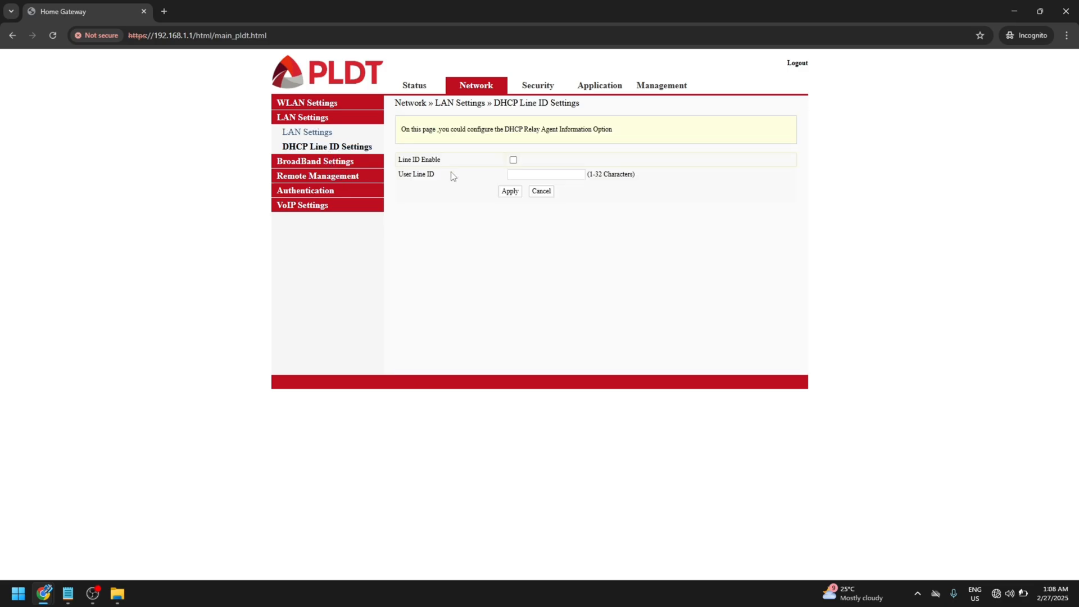
# Open the broadband Internet Settings and review the parameters of the 1_TR069_INTERNET_R_VID_1030 WAN connection
pyautogui.click(338, 162)
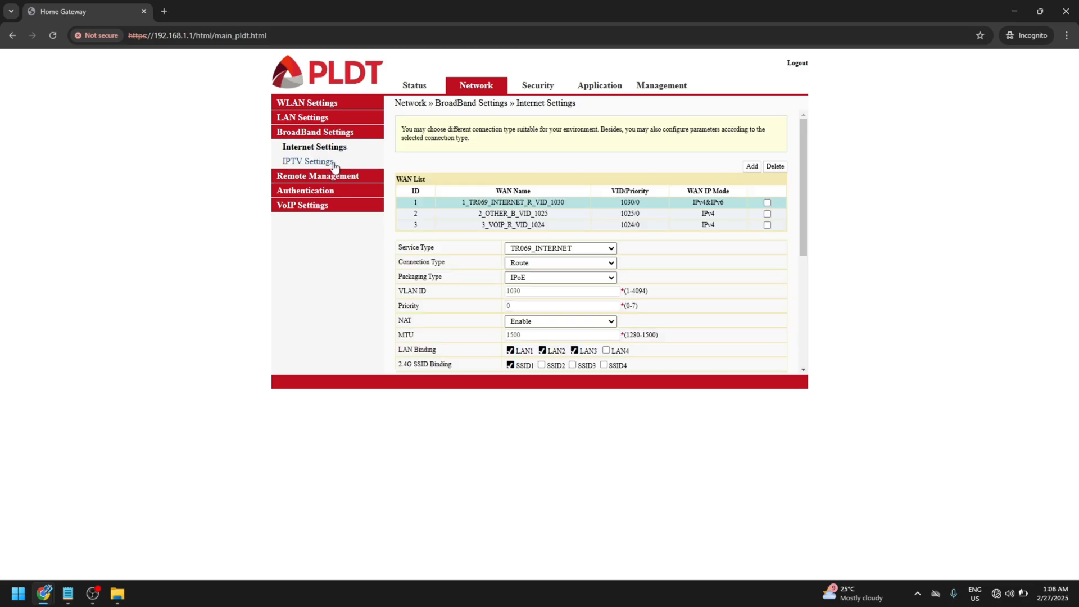
pyautogui.scroll(-4, 652, 247)
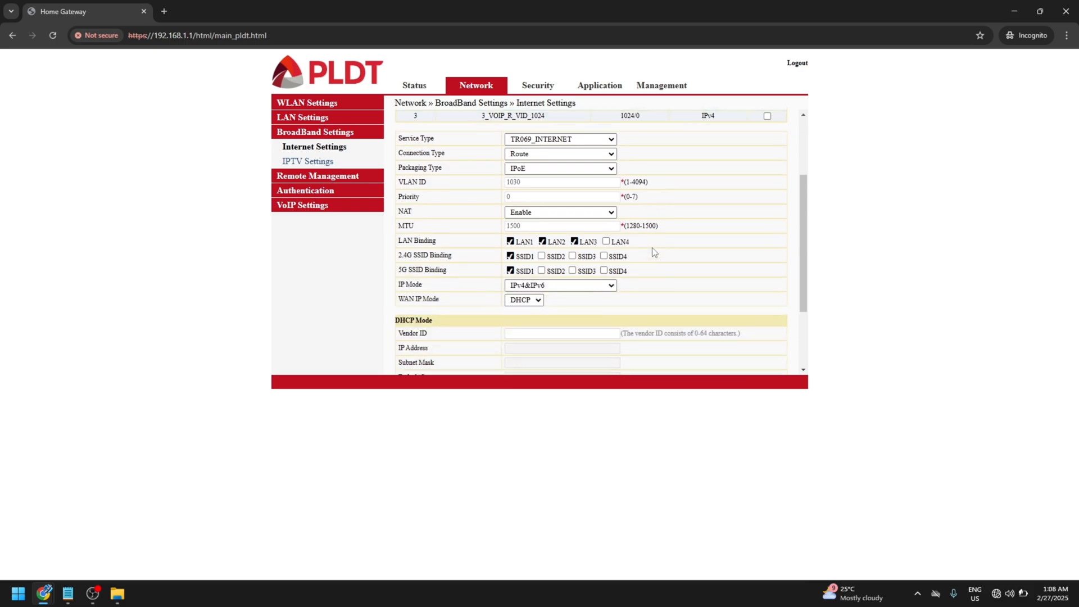
pyautogui.scroll(4, 652, 247)
pyautogui.scroll(-2, 630, 287)
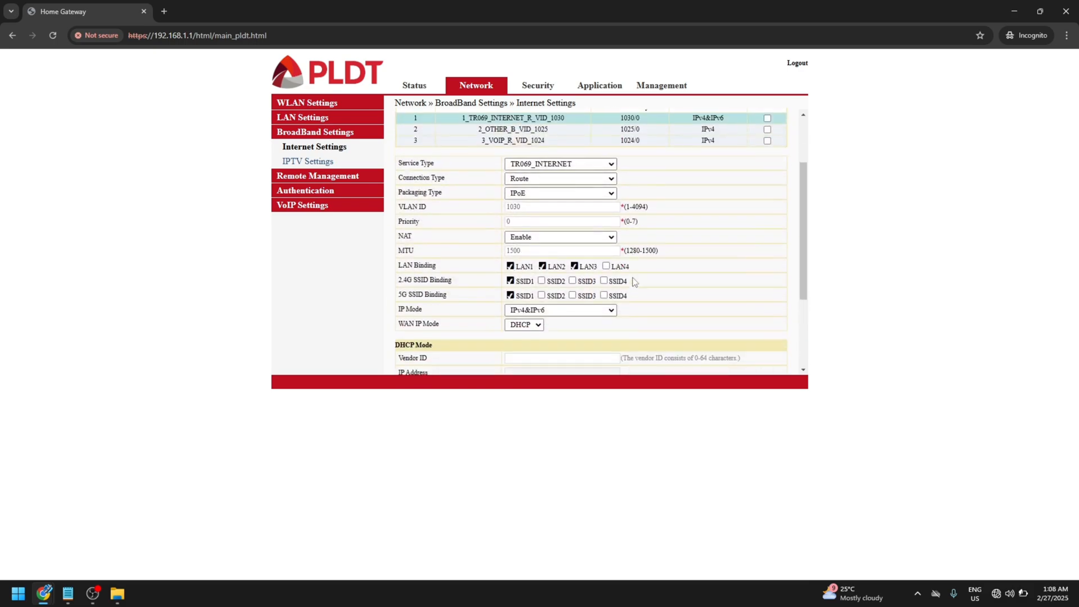
# Try to bind LAN4 and SSID2 to SSID4 on both 2.4G and 5G to the 1_TR069_INTERNET_R_VID_1030 WAN connection
pyautogui.click(606, 264)
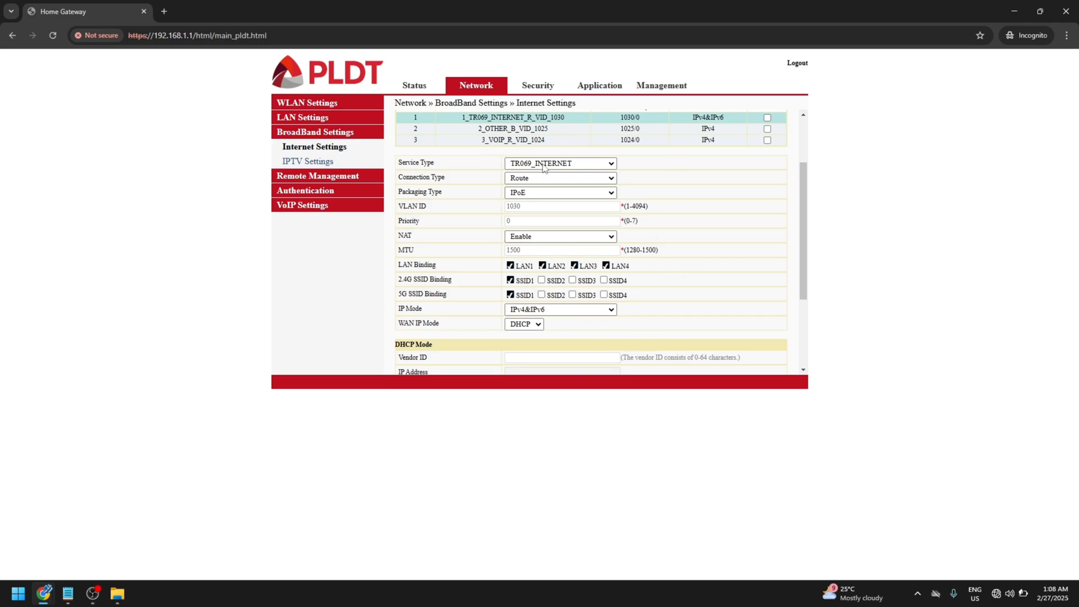
pyautogui.click(541, 280)
pyautogui.click(541, 295)
pyautogui.click(572, 294)
pyautogui.click(604, 295)
pyautogui.click(604, 280)
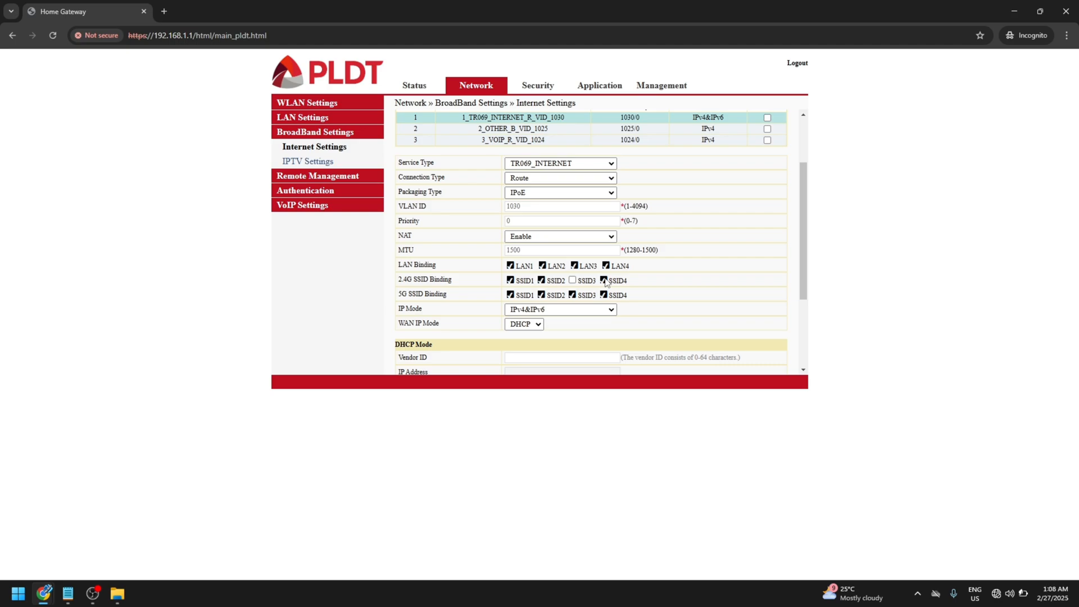
pyautogui.click(572, 280)
pyautogui.scroll(-3, 573, 285)
pyautogui.scroll(1, 574, 285)
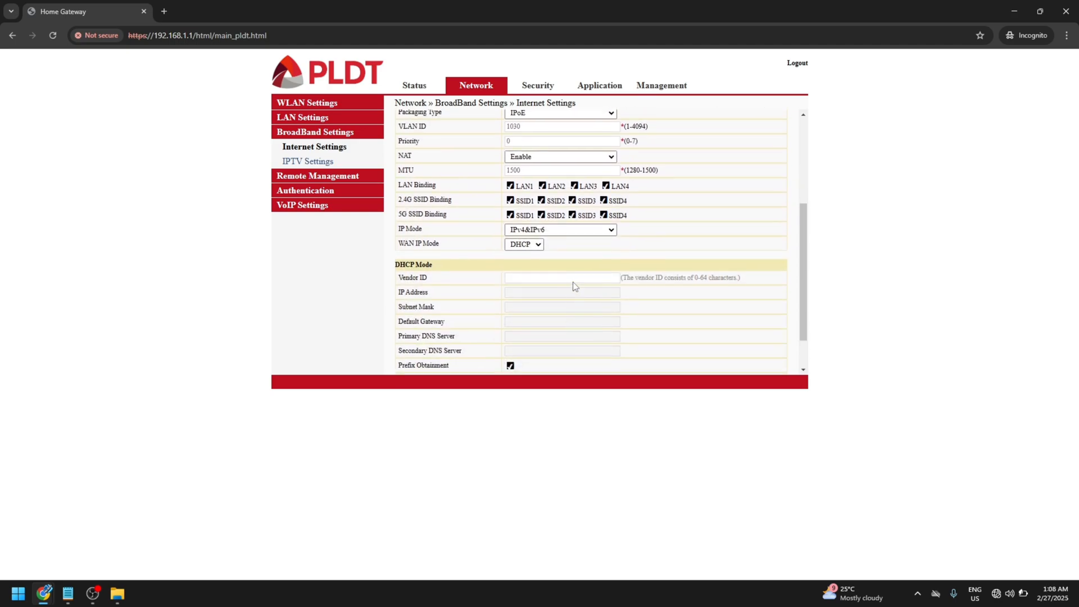
pyautogui.scroll(-1, 573, 284)
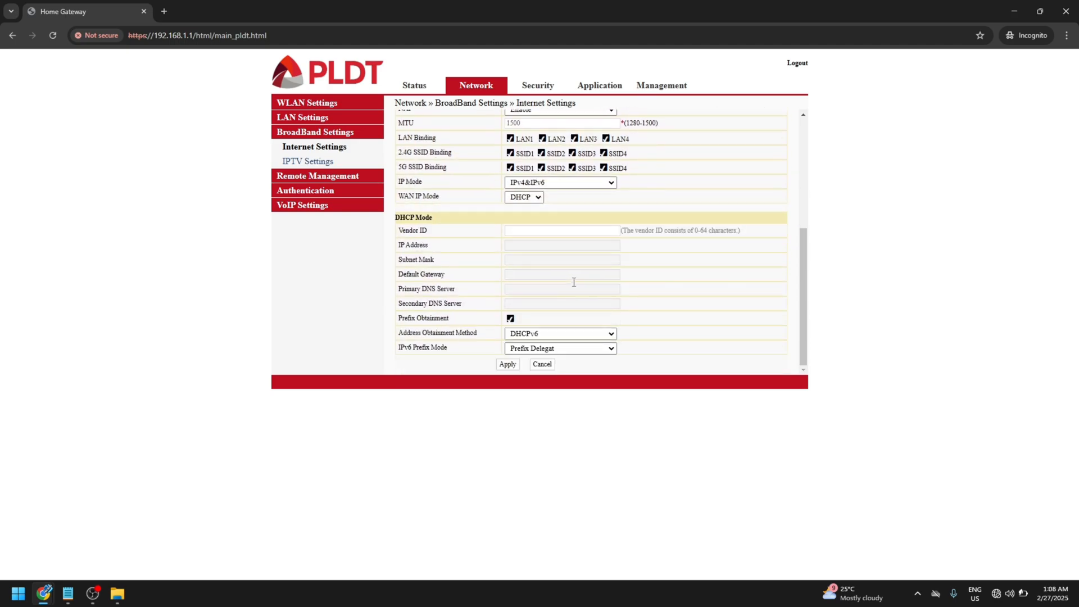
pyautogui.click(511, 366)
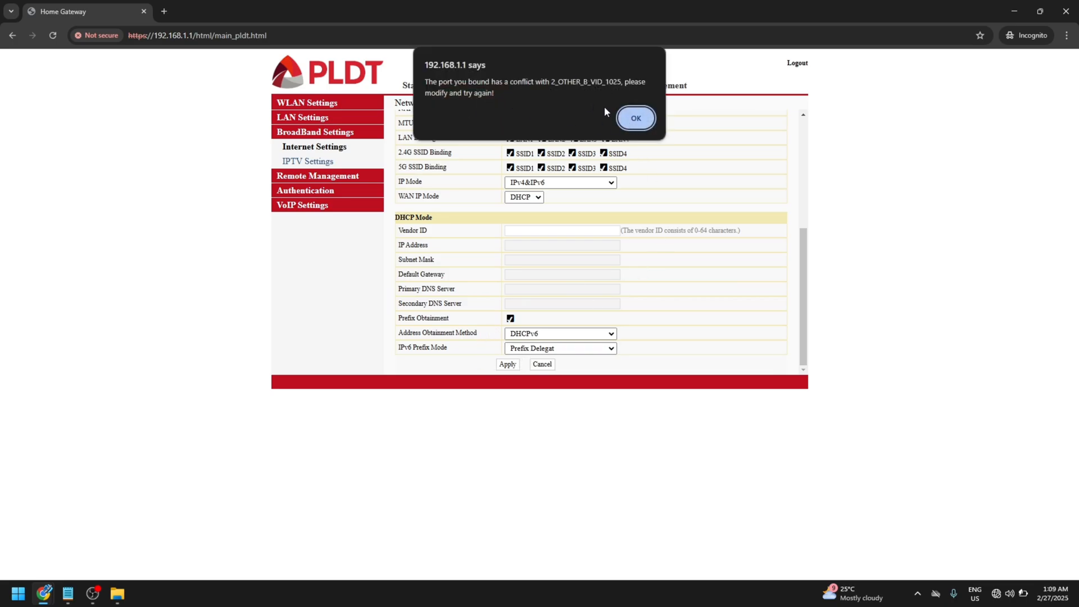
pyautogui.click(634, 118)
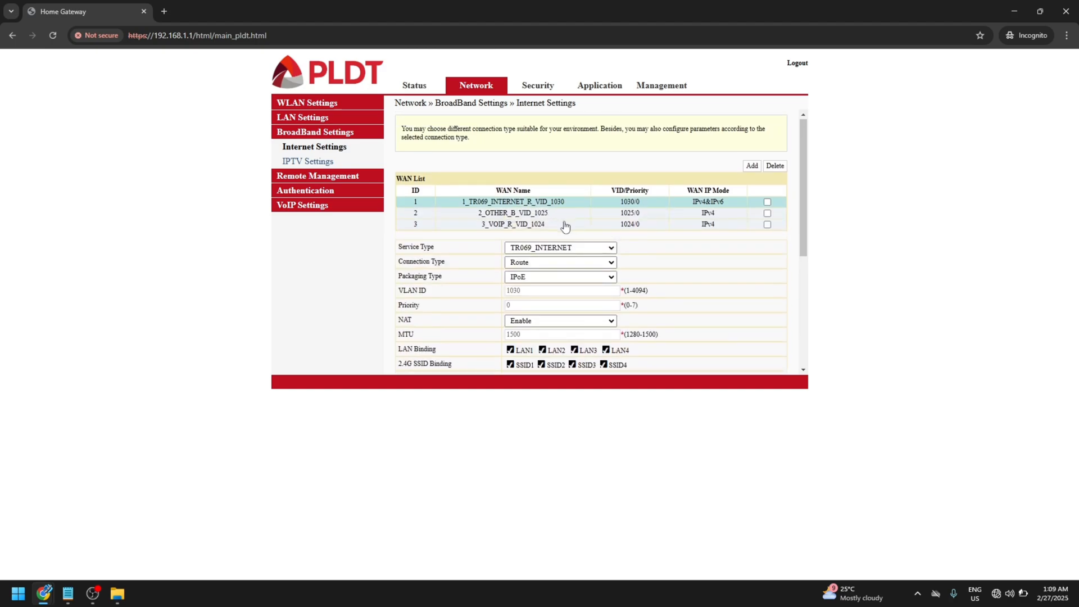
# Remove the LAN4 binding from the 2_OTHER_B_VID_1025 WAN connection and apply the change
pyautogui.click(495, 216)
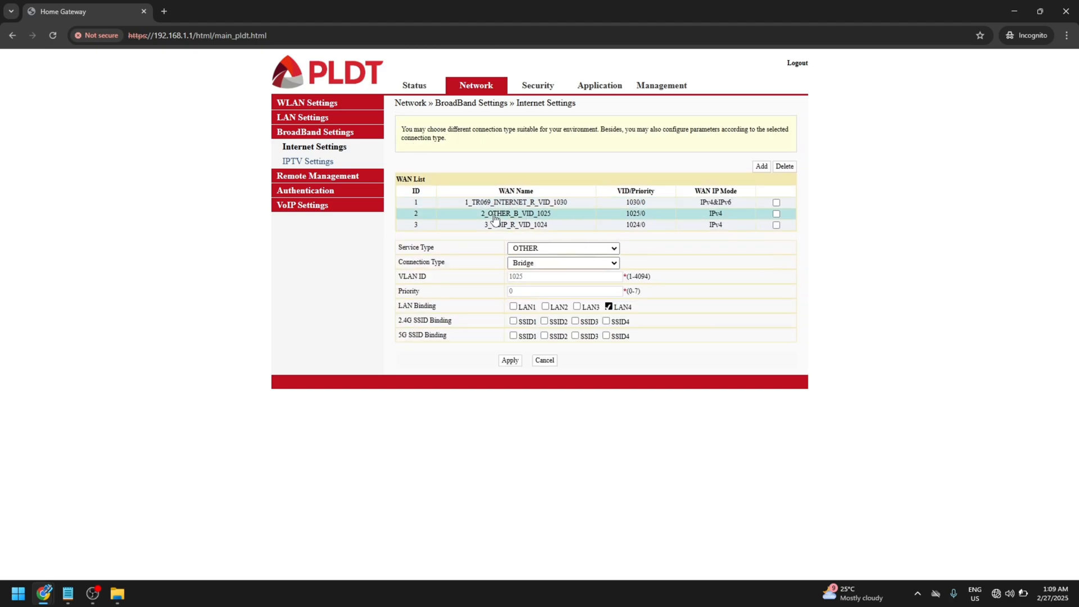
pyautogui.click(510, 204)
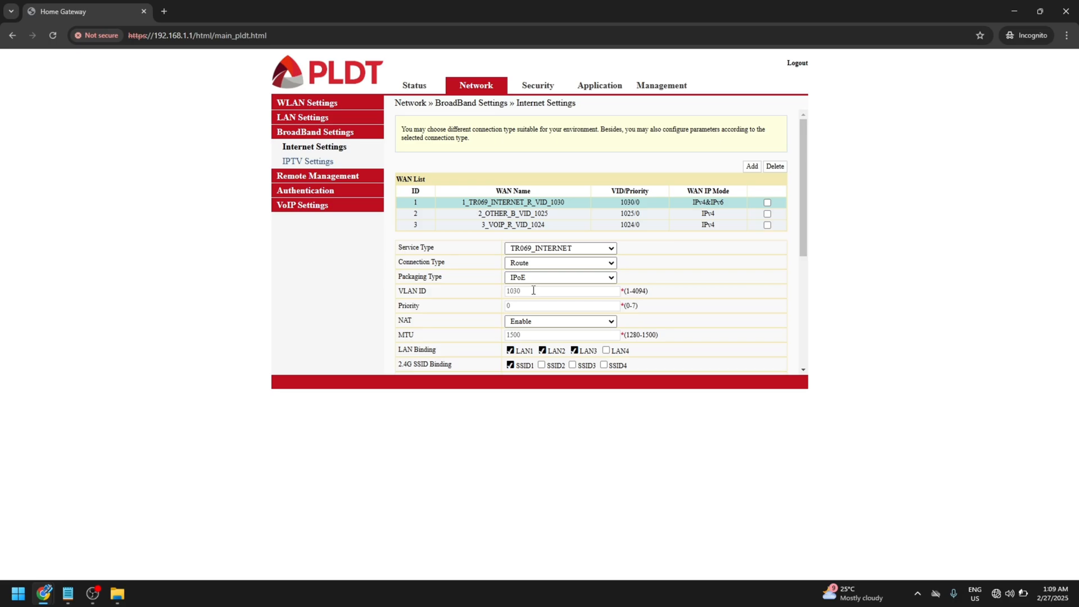
pyautogui.scroll(-3, 533, 290)
pyautogui.scroll(3, 533, 290)
pyautogui.click(480, 215)
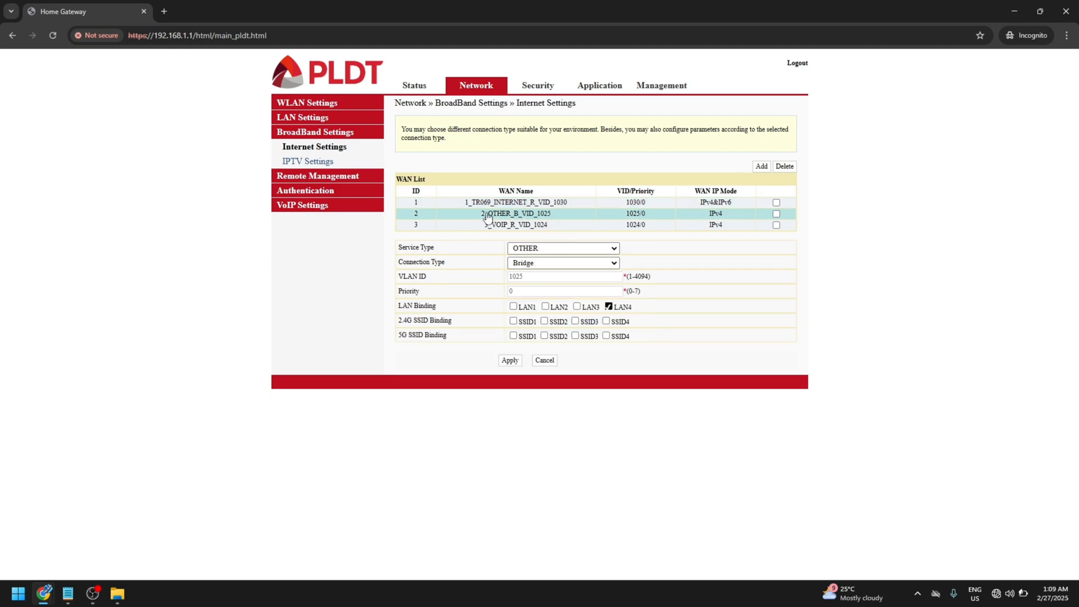
pyautogui.click(608, 307)
pyautogui.click(511, 362)
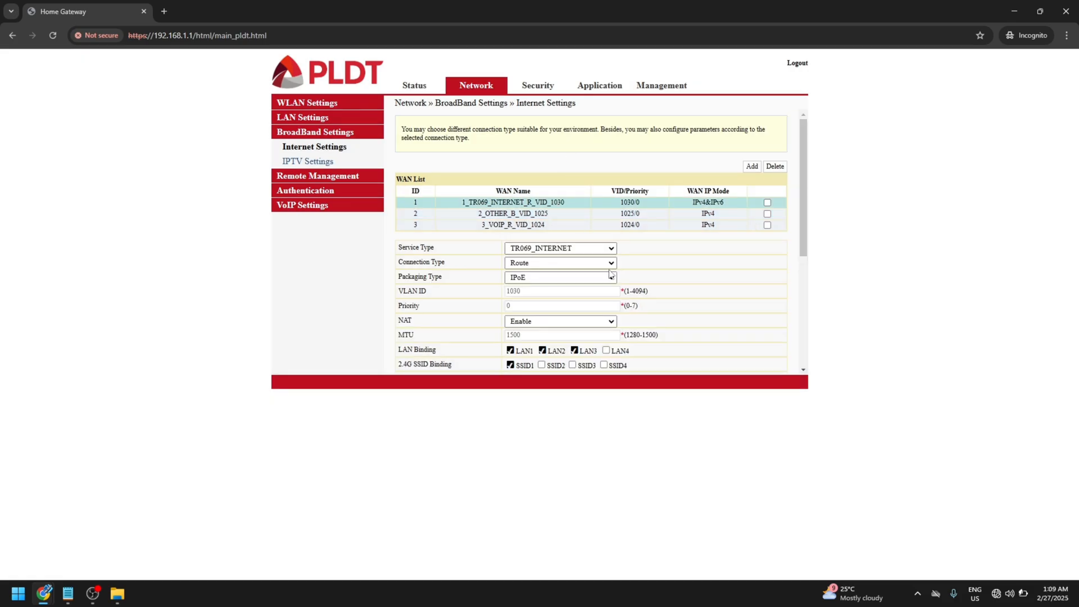
# Bind LAN4 and SSID2 to SSID4 on both 2.4G and 5G to the 1_TR069_INTERNET_R_VID_1030 WAN connection and apply it
pyautogui.scroll(-2, 608, 355)
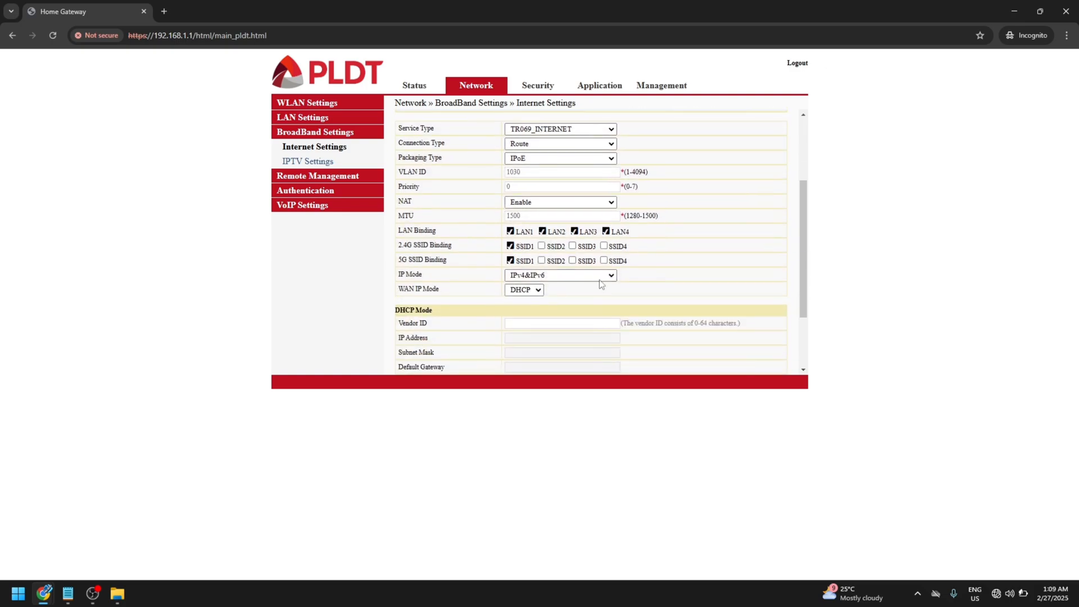
pyautogui.click(603, 245)
pyautogui.click(572, 245)
pyautogui.click(541, 246)
pyautogui.click(541, 260)
pyautogui.scroll(2, 571, 264)
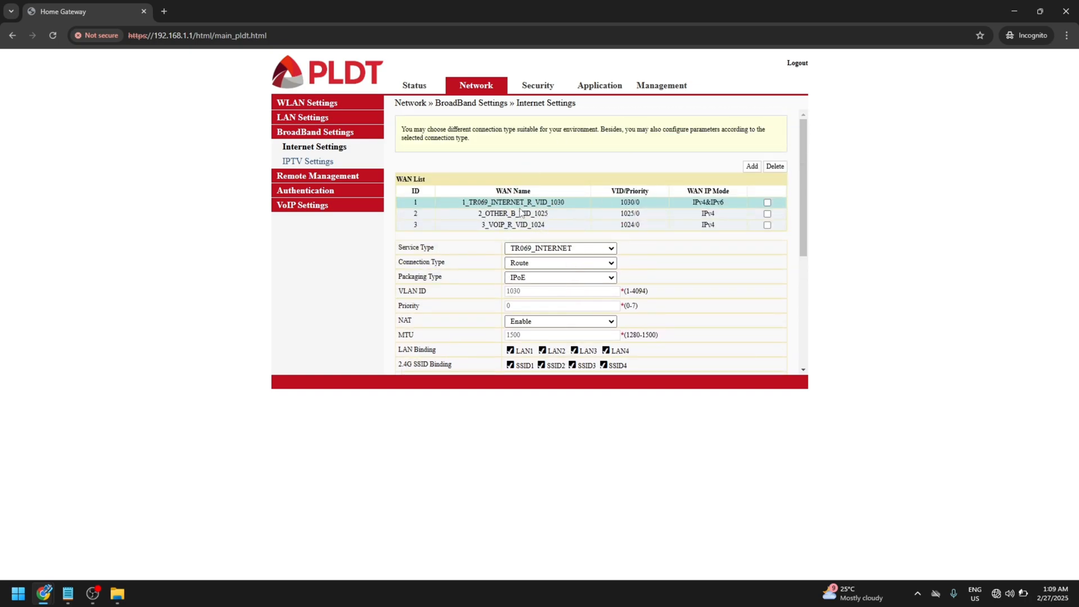
pyautogui.scroll(-4, 610, 316)
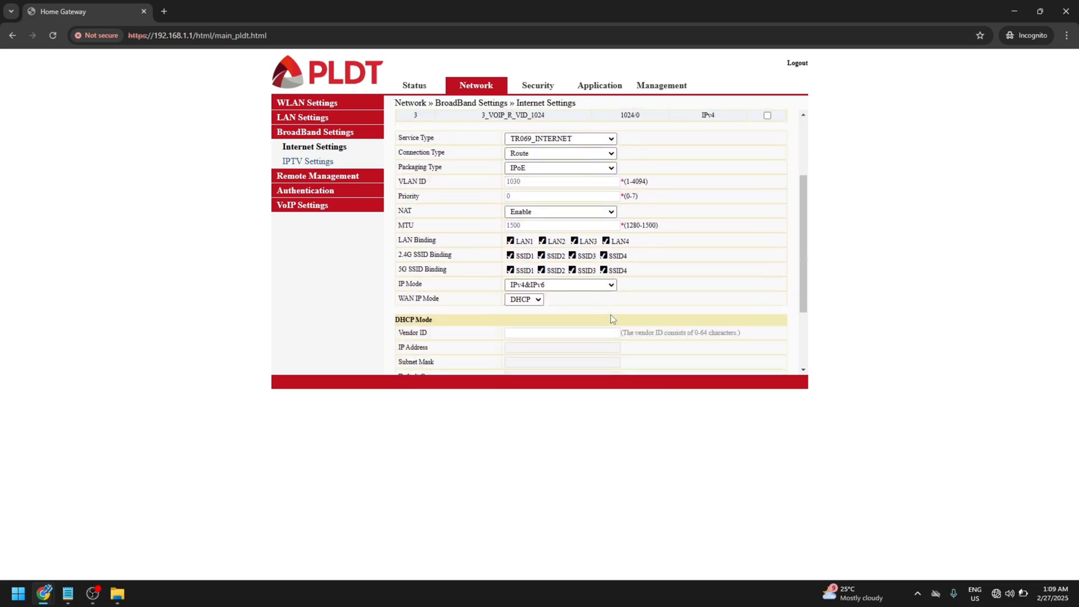
pyautogui.scroll(1, 579, 304)
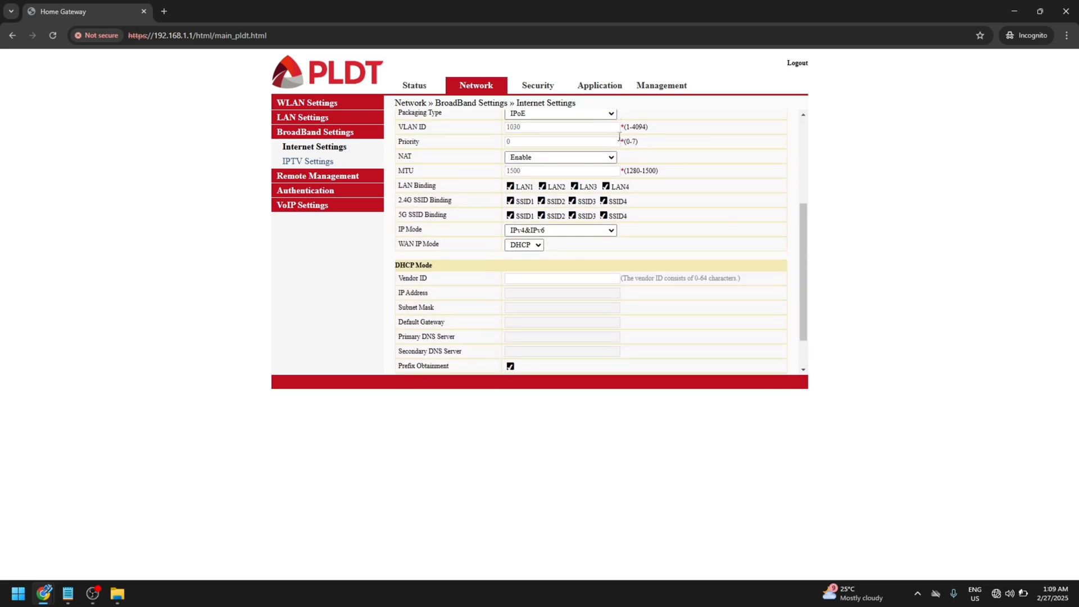
pyautogui.scroll(-1, 598, 260)
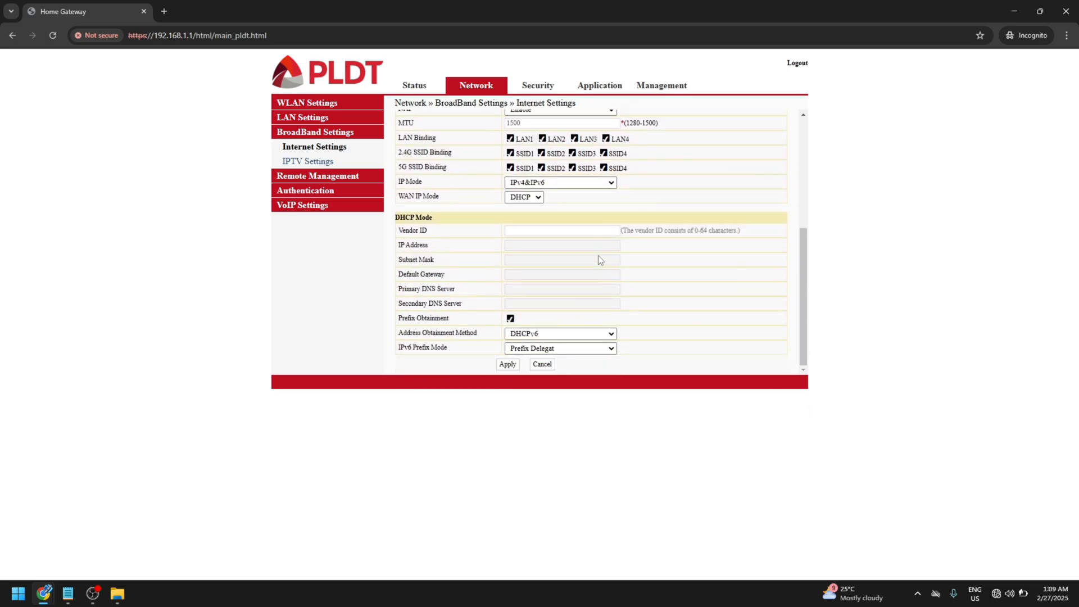
pyautogui.click(517, 366)
# Reload the Internet Settings page and check the LAN and SSID bindings of the TR069_INTERNET WAN connection
pyautogui.click(347, 151)
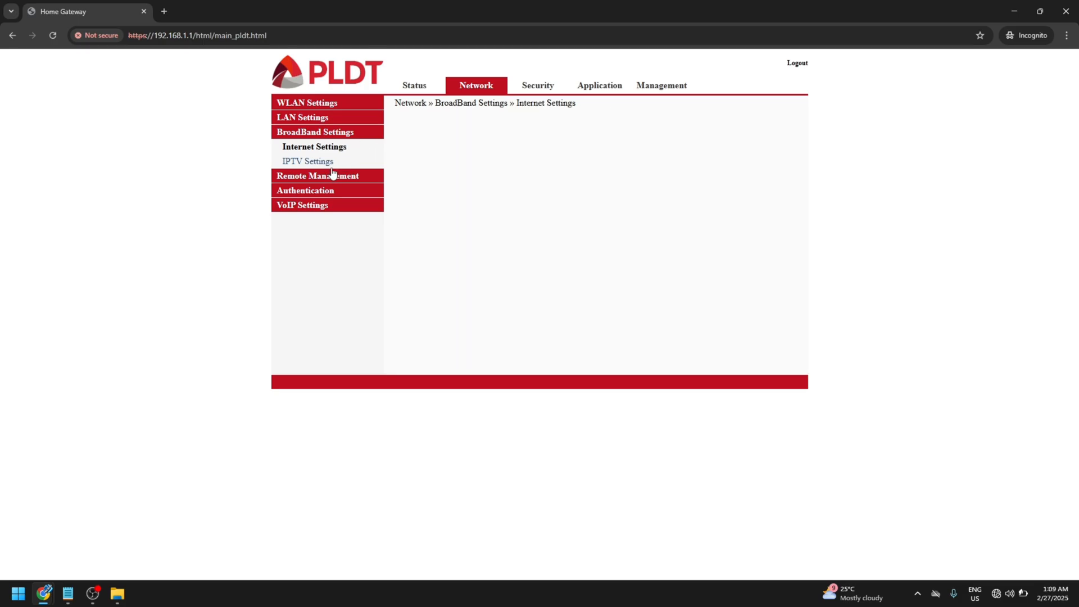
pyautogui.click(332, 163)
pyautogui.click(334, 150)
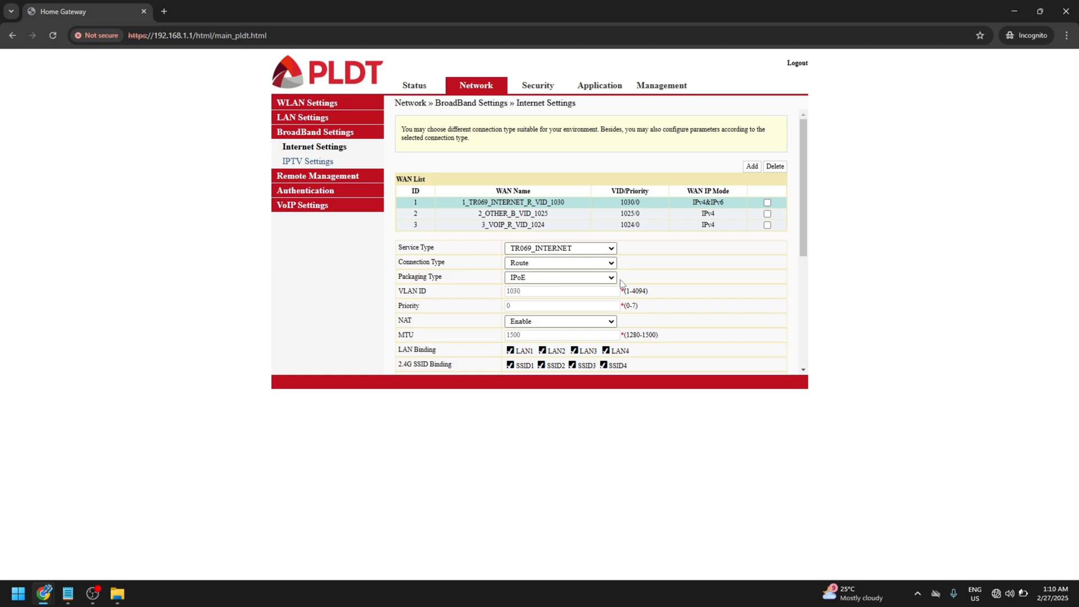
pyautogui.scroll(-2, 621, 284)
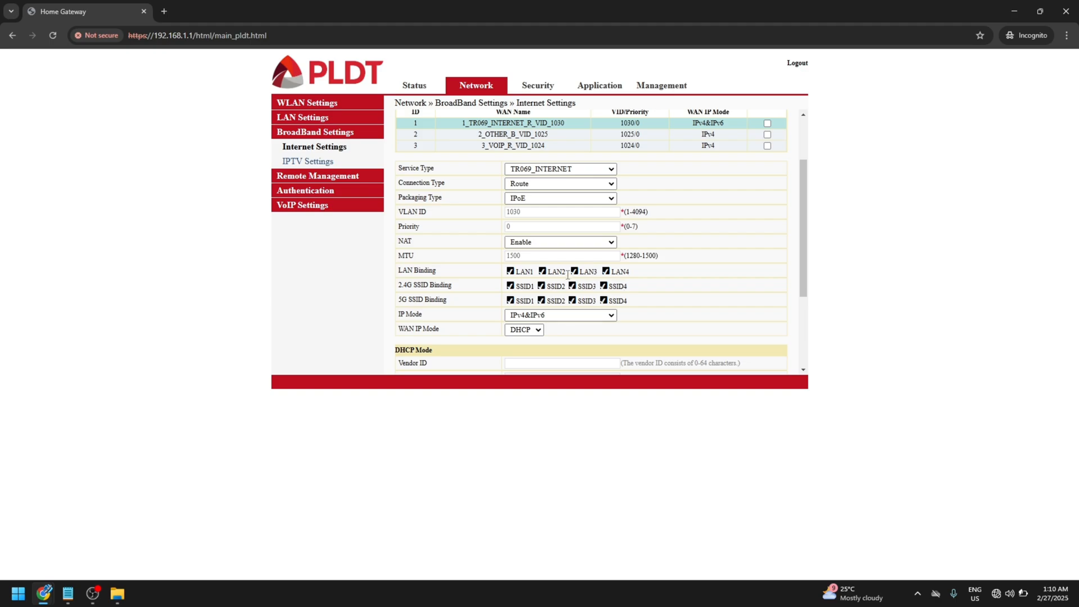
# Review the IPTV Settings, the ACS Server remote management parameters and the OLT Authentication page
pyautogui.click(303, 162)
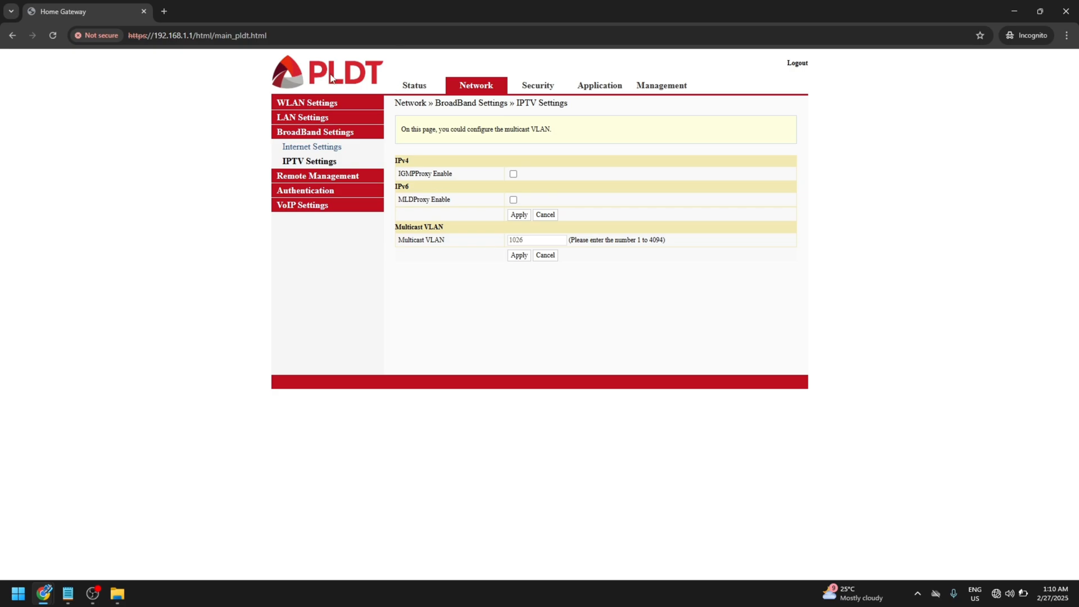
pyautogui.click(315, 176)
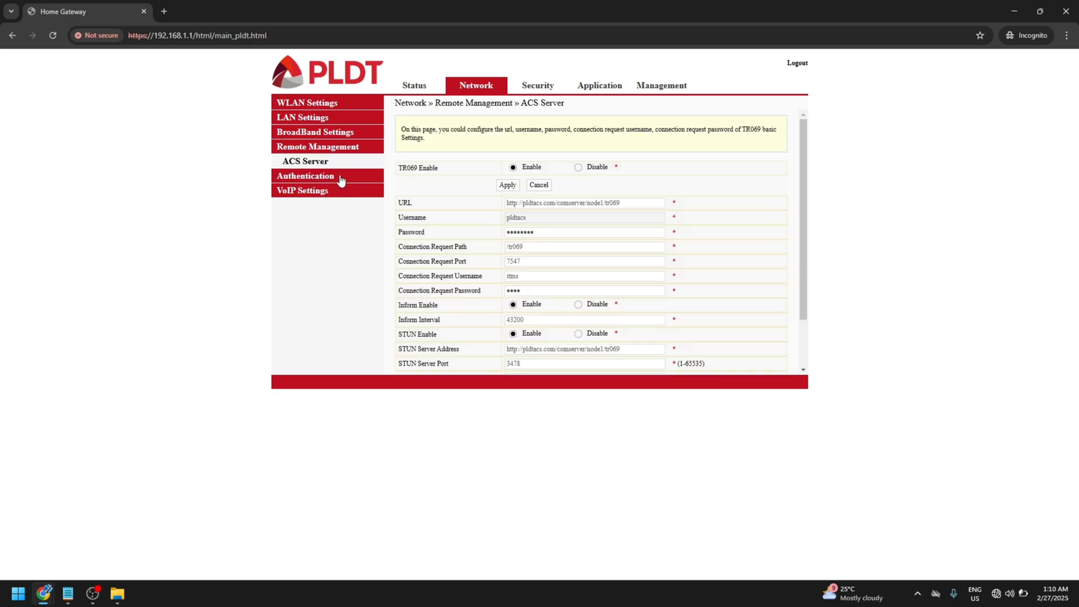
pyautogui.scroll(-2, 638, 199)
pyautogui.scroll(2, 638, 192)
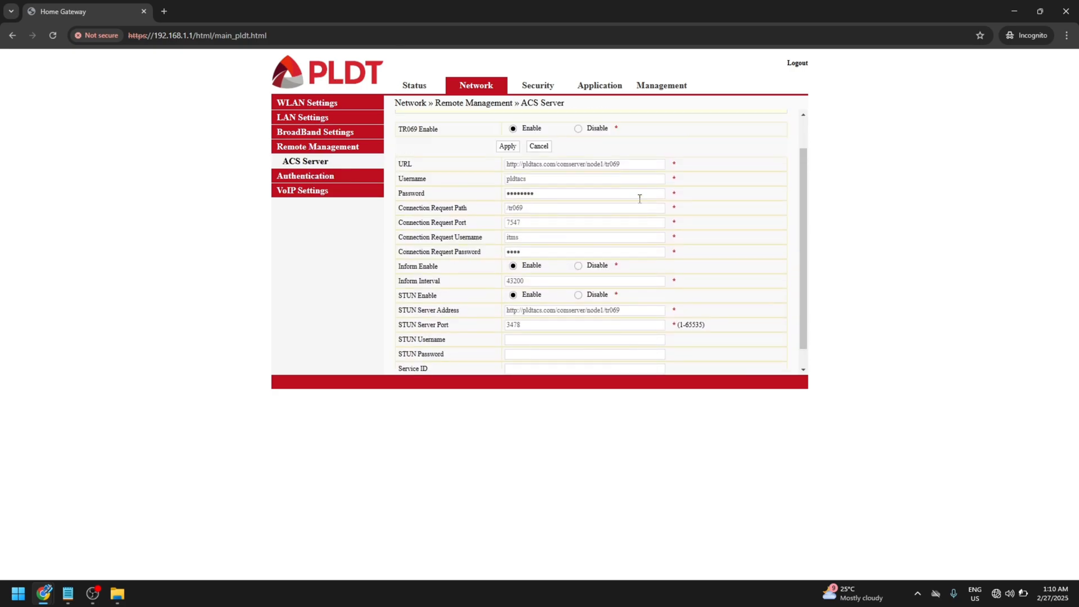
pyautogui.click(323, 177)
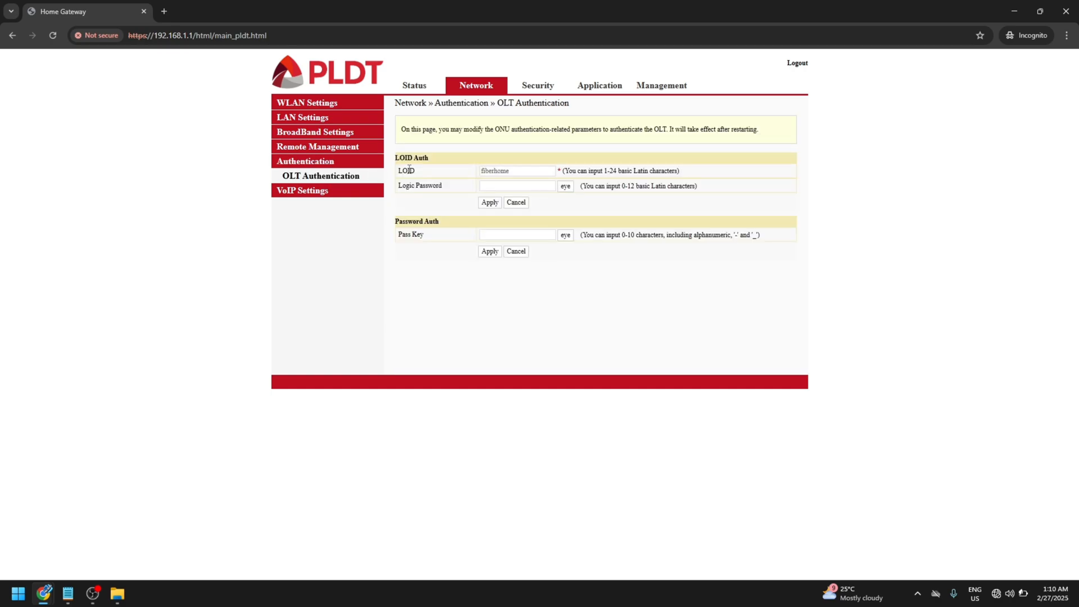
# Examine the VoIP Settings pages for key parameters, basic, advanced, dial and timeout, and coding
pyautogui.click(308, 193)
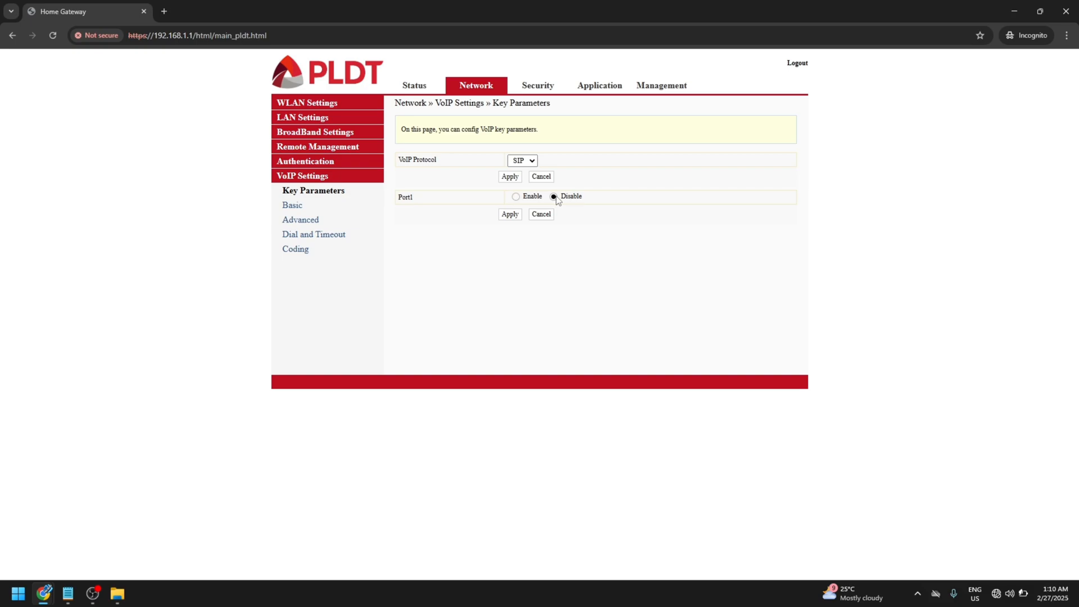
pyautogui.click(516, 196)
pyautogui.click(329, 209)
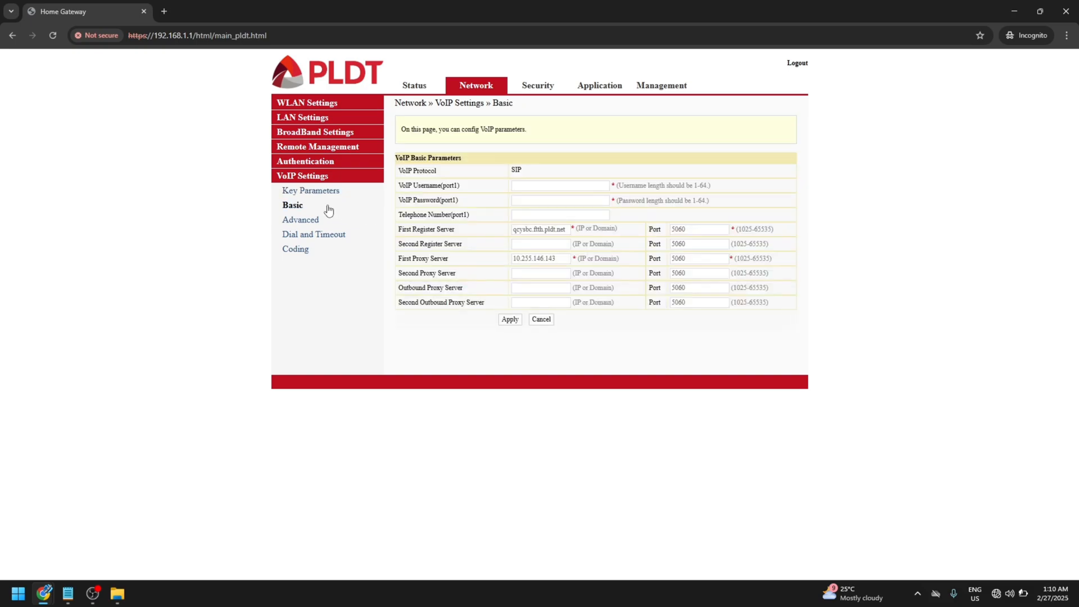
pyautogui.click(296, 223)
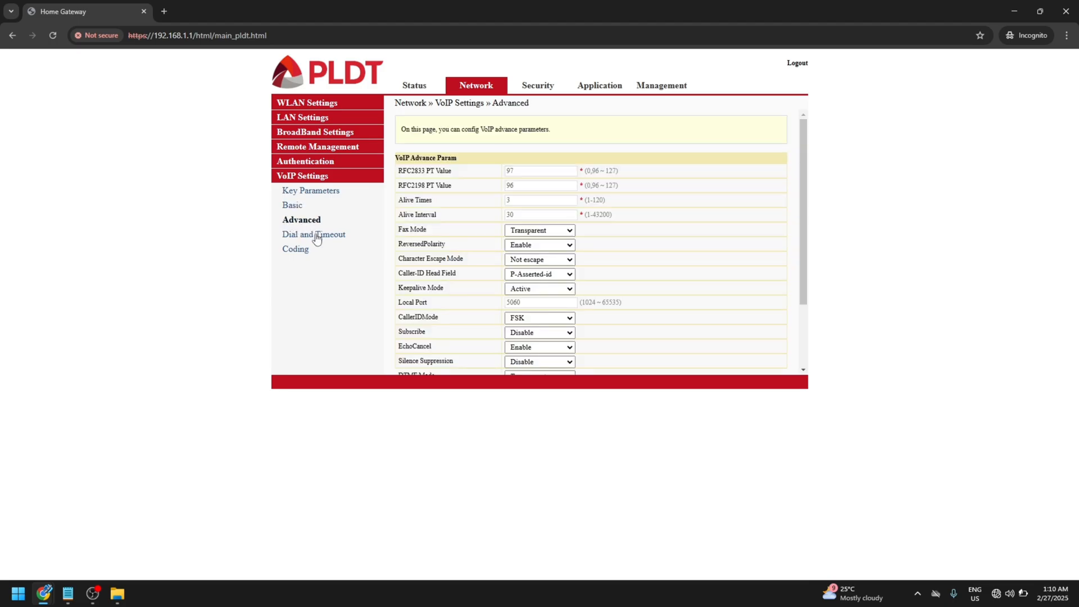
pyautogui.scroll(-5, 590, 242)
pyautogui.scroll(5, 590, 242)
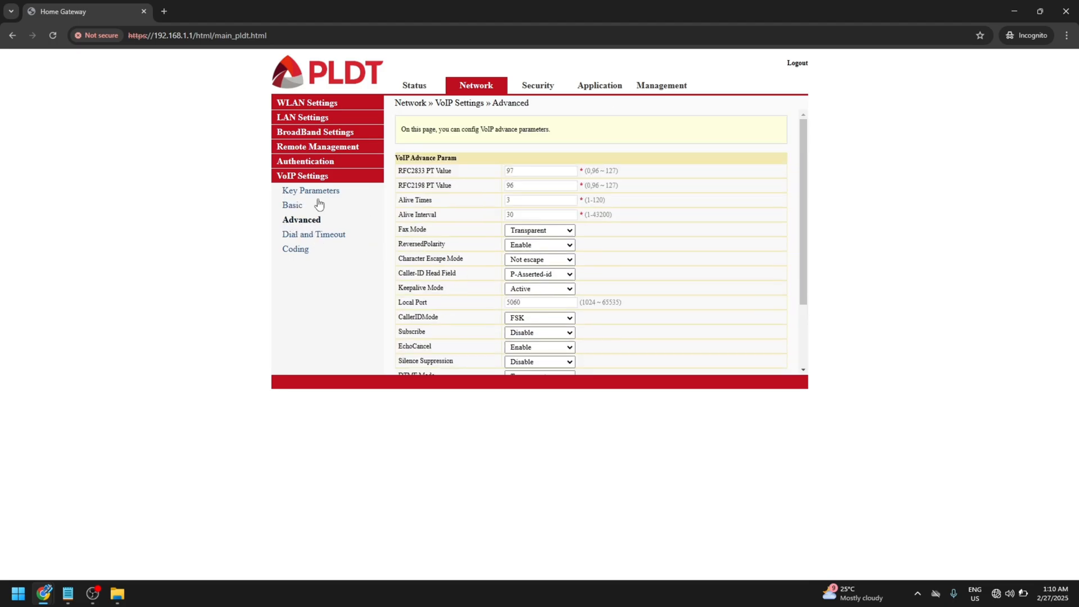
pyautogui.click(297, 236)
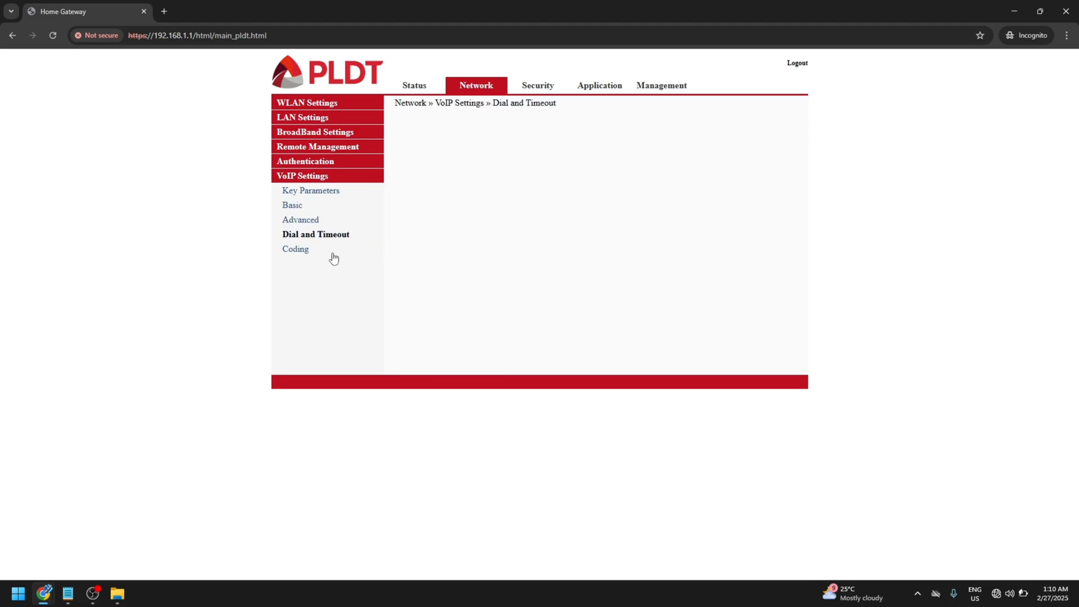
pyautogui.click(300, 252)
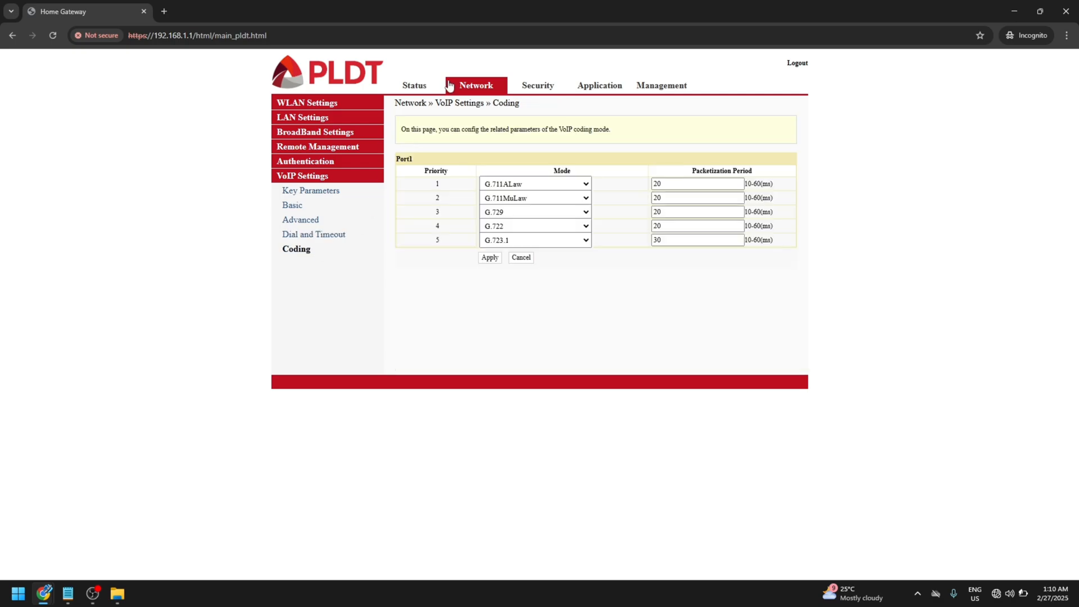
# Review the Security section's firewall level, IPv4 filtering, URL filtering, anti port scan, DHCP filtering and MAC filtering pages
pyautogui.click(549, 90)
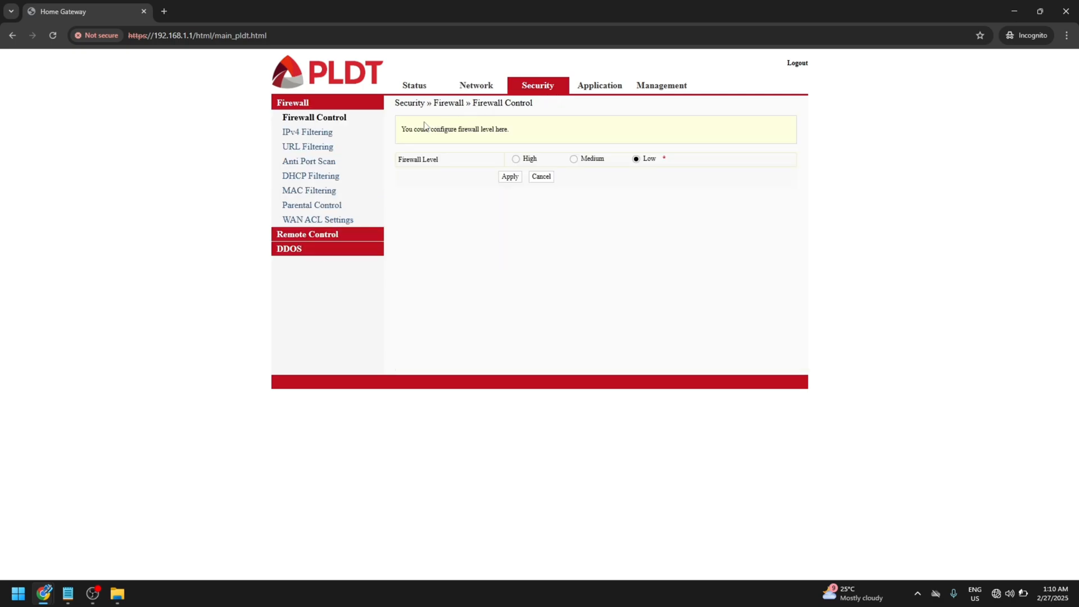
pyautogui.click(332, 139)
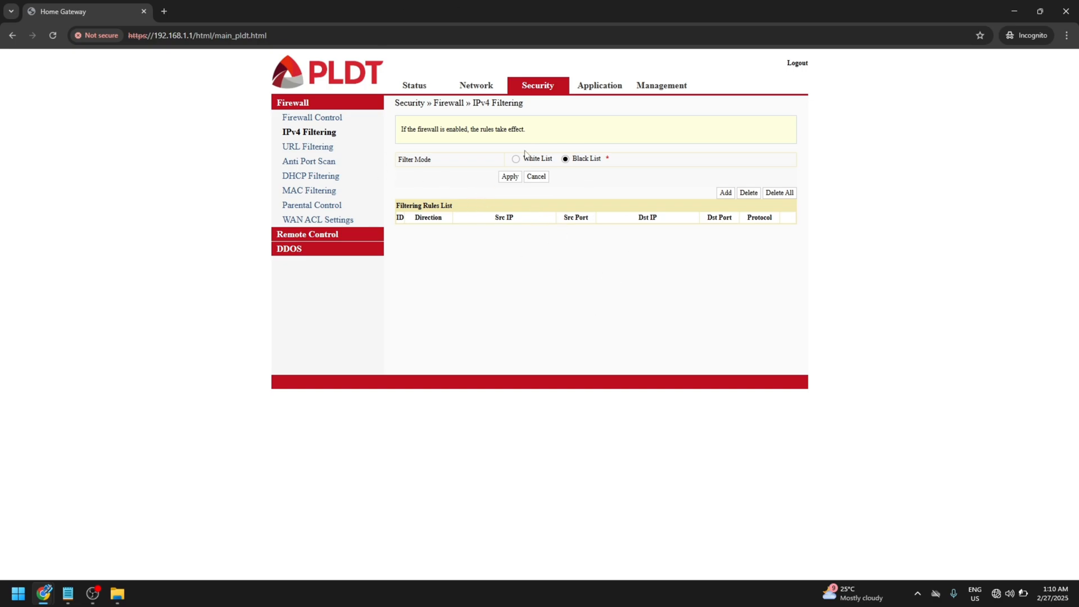
pyautogui.click(312, 148)
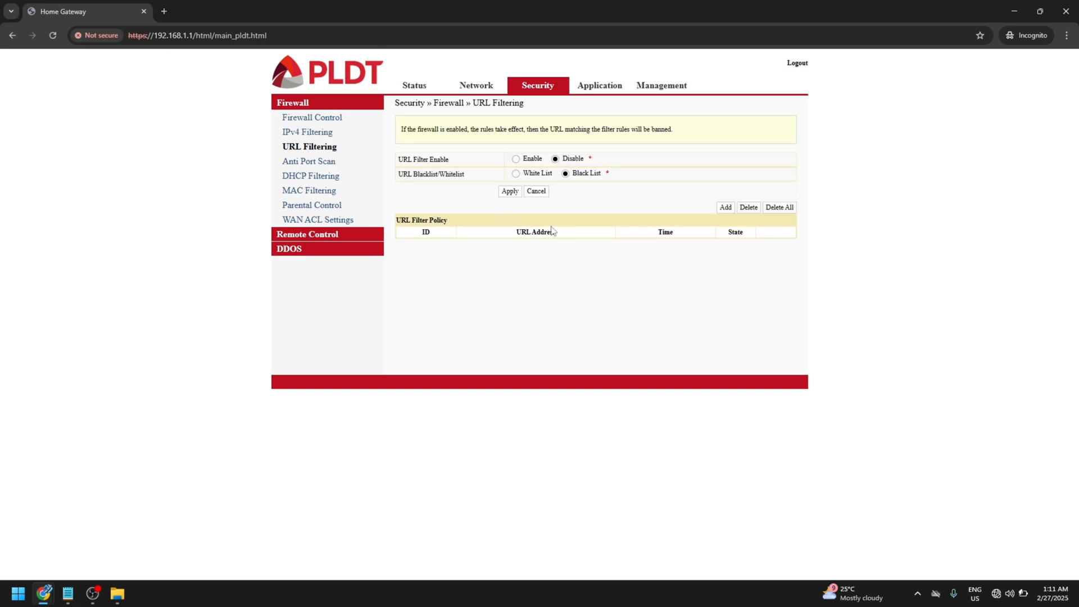
pyautogui.click(318, 163)
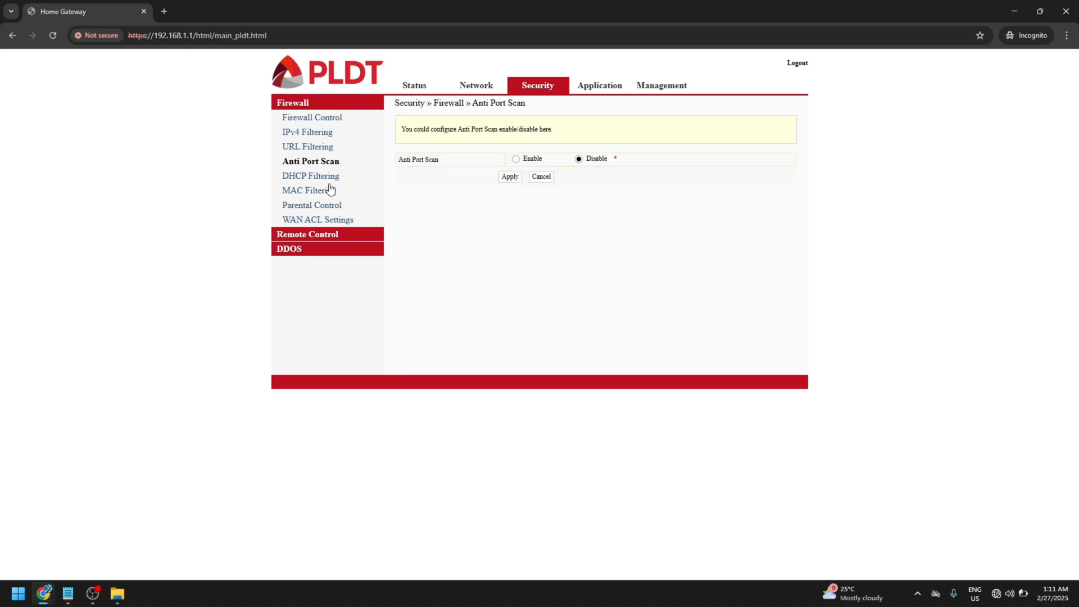
pyautogui.click(329, 179)
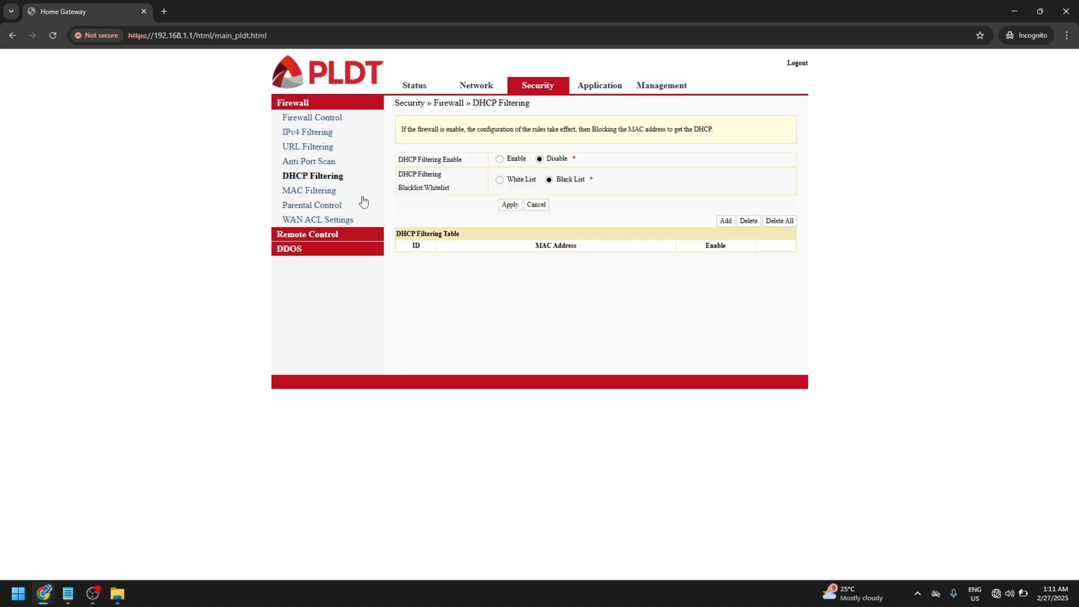
pyautogui.click(327, 194)
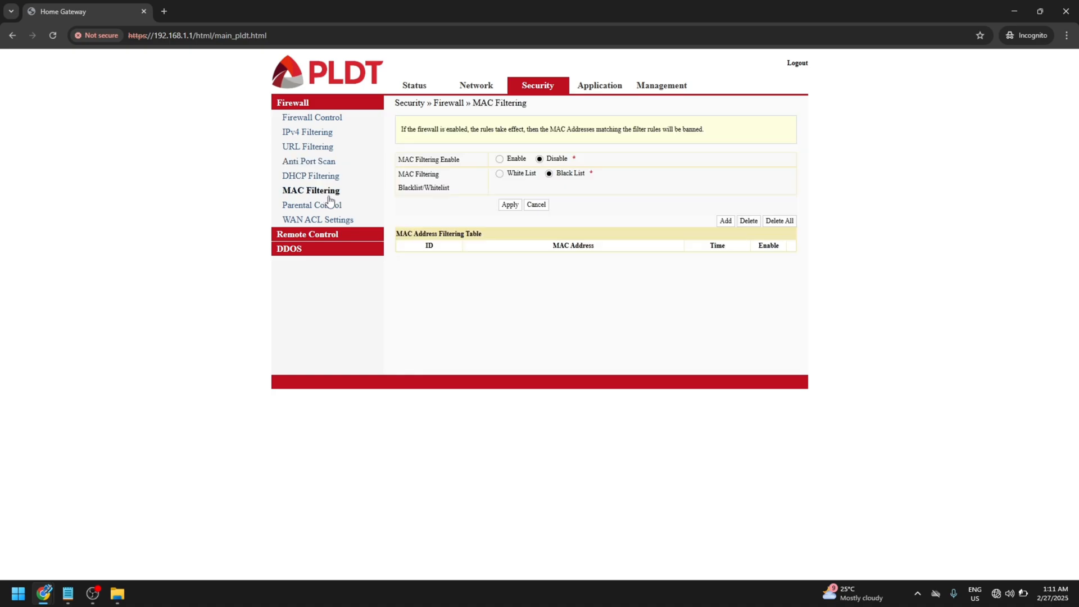
# Examine the Parental Control, WAN ACL Settings, Remote Control and DDOS protection pages of the Security section
pyautogui.click(330, 206)
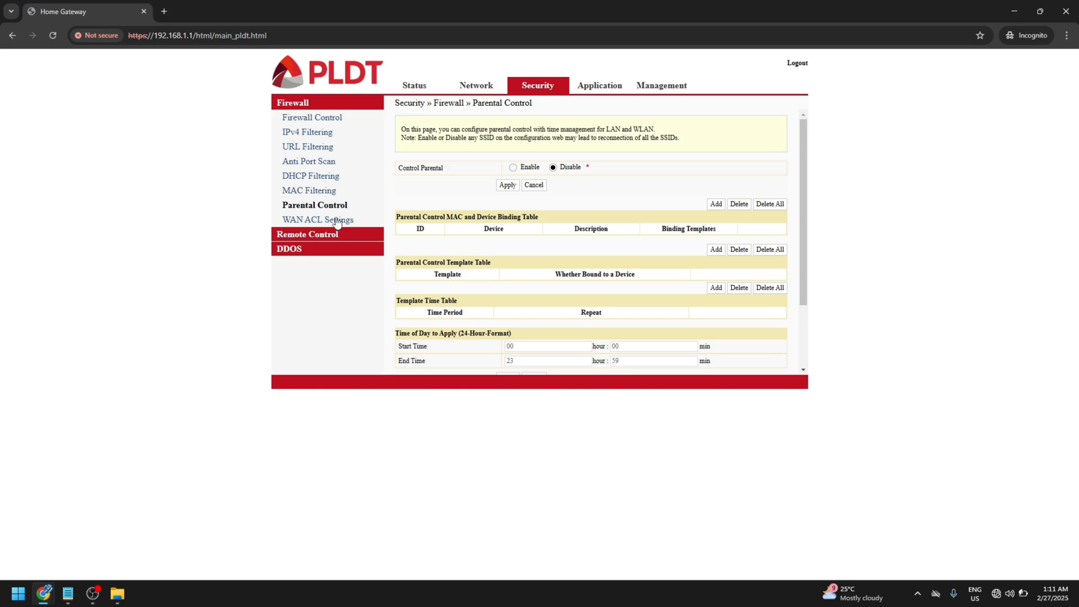
pyautogui.click(337, 221)
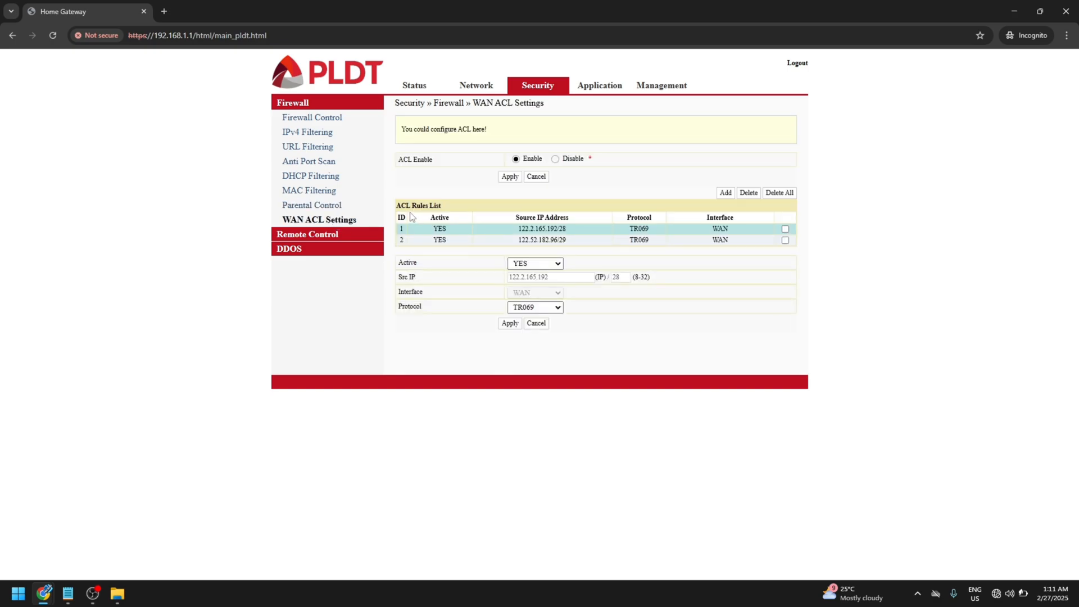
pyautogui.click(351, 235)
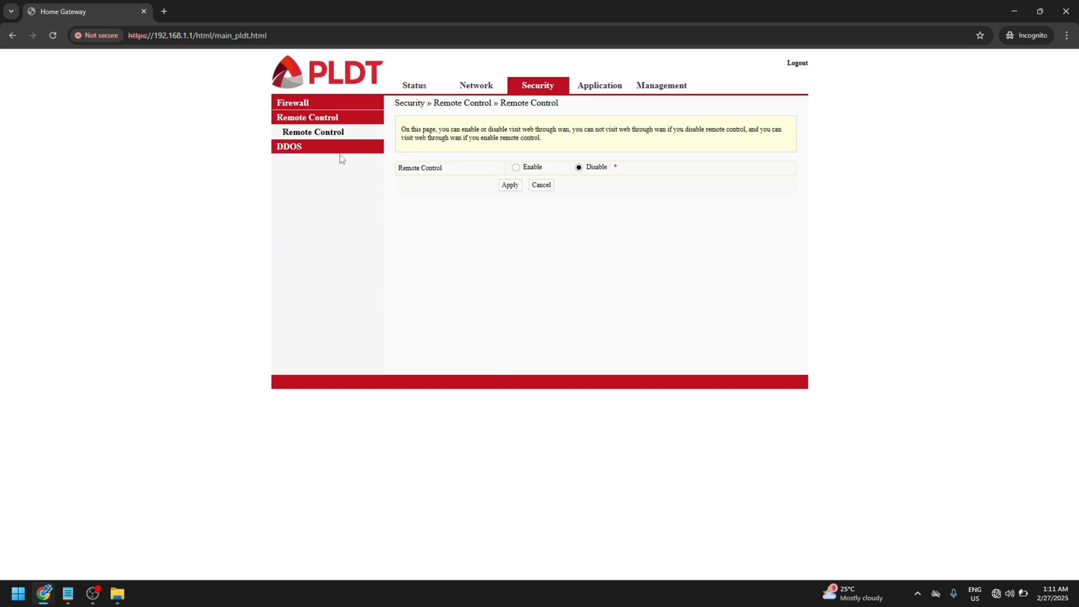
pyautogui.click(340, 152)
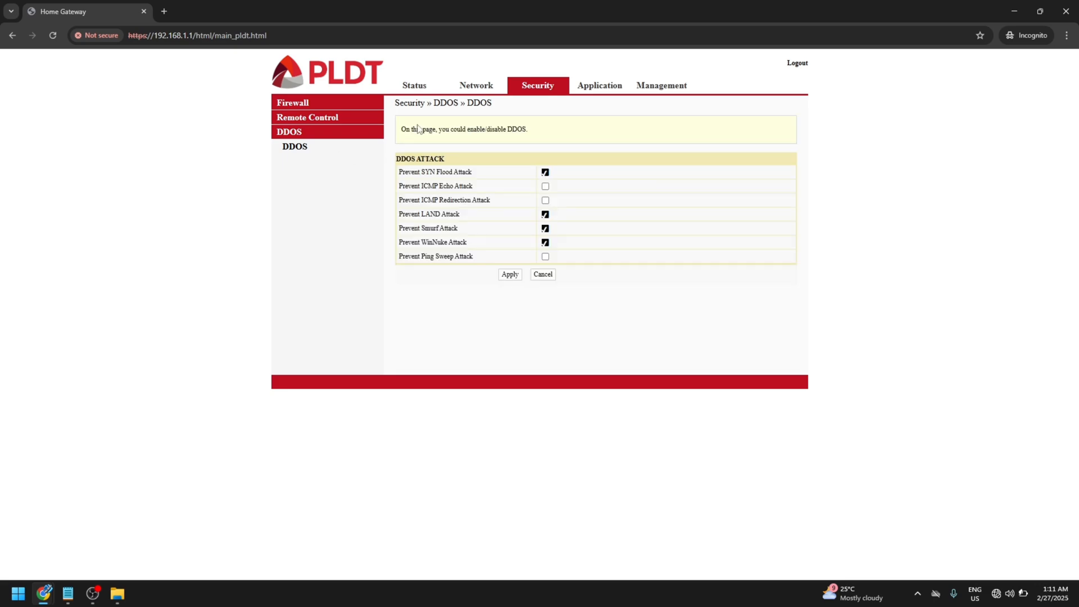
# Review the Application section's VPN Passthrough, DDNS, Port Mapping, Port Triggering and NAT pages
pyautogui.click(597, 94)
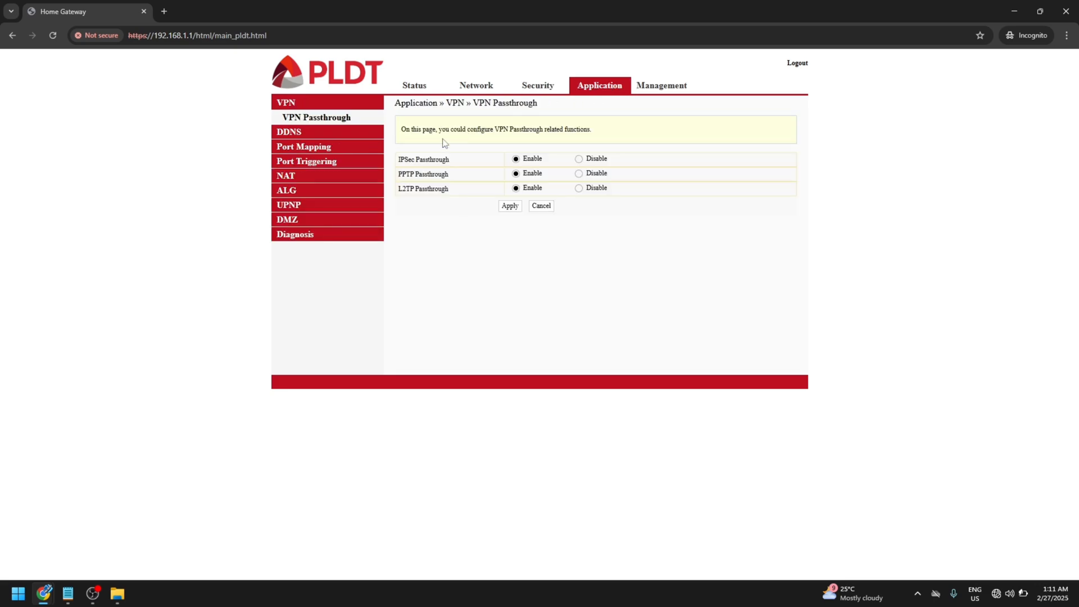
pyautogui.click(362, 132)
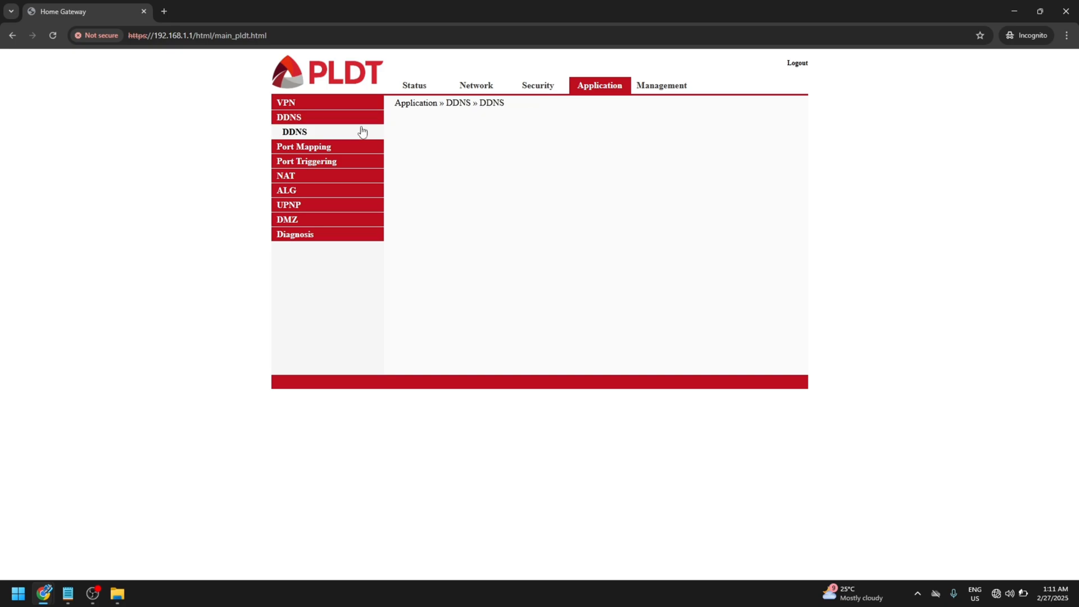
pyautogui.click(336, 147)
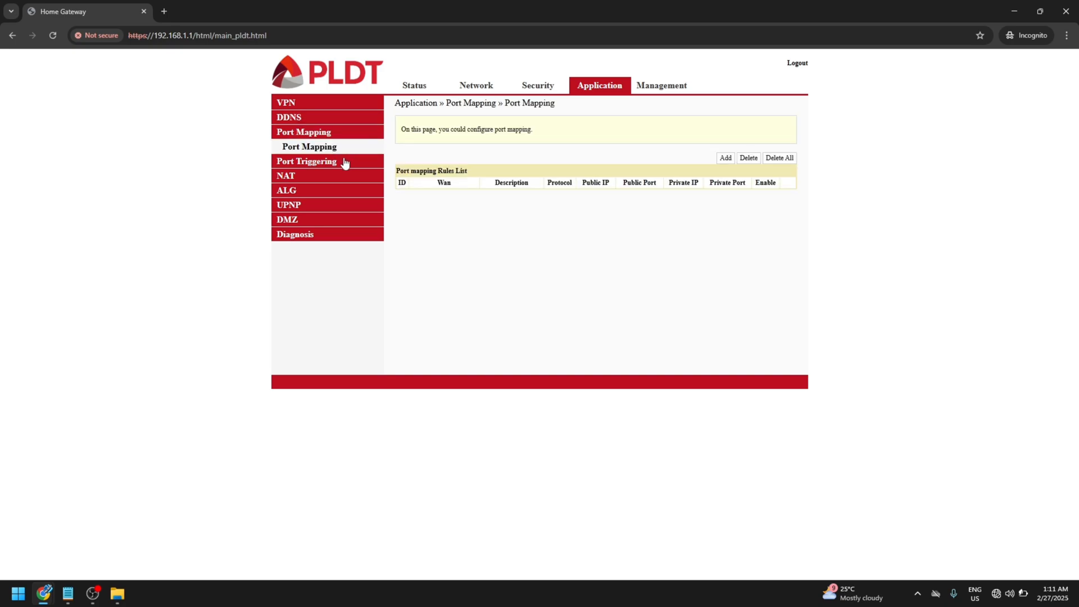
pyautogui.click(344, 162)
pyautogui.click(331, 179)
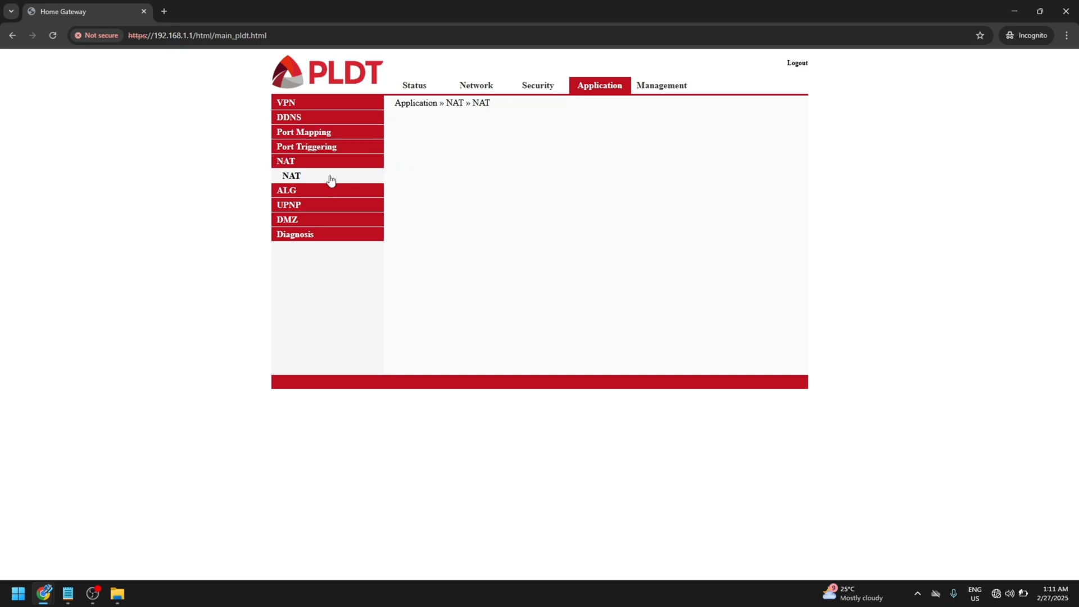
# Look through the ALG, UPNP and DMZ pages and the Ping and Tracert Diagnosis tools
pyautogui.click(330, 193)
pyautogui.click(317, 208)
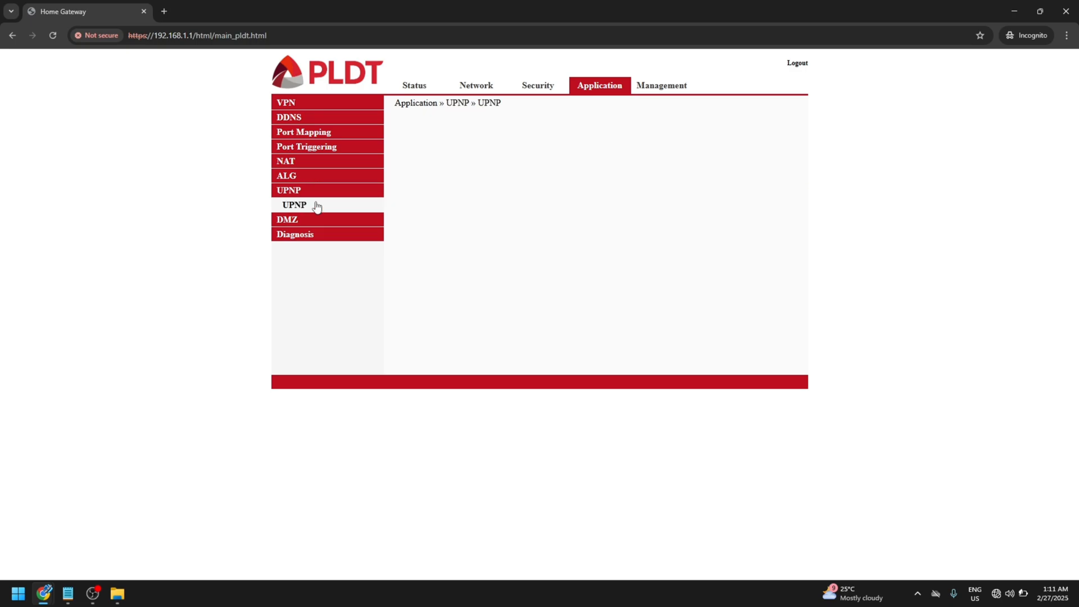
pyautogui.click(312, 220)
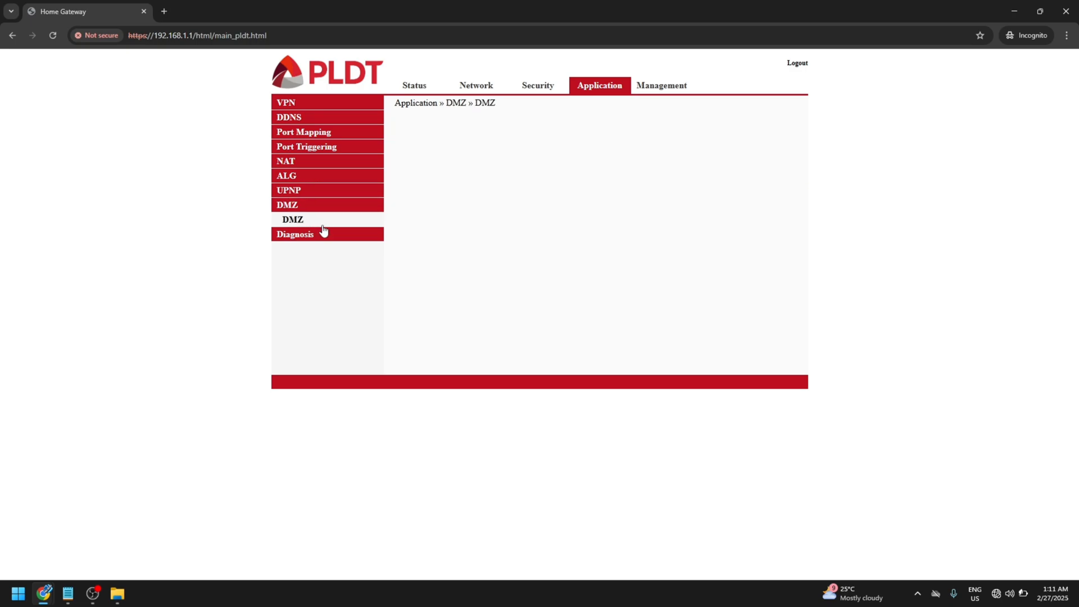
pyautogui.click(328, 234)
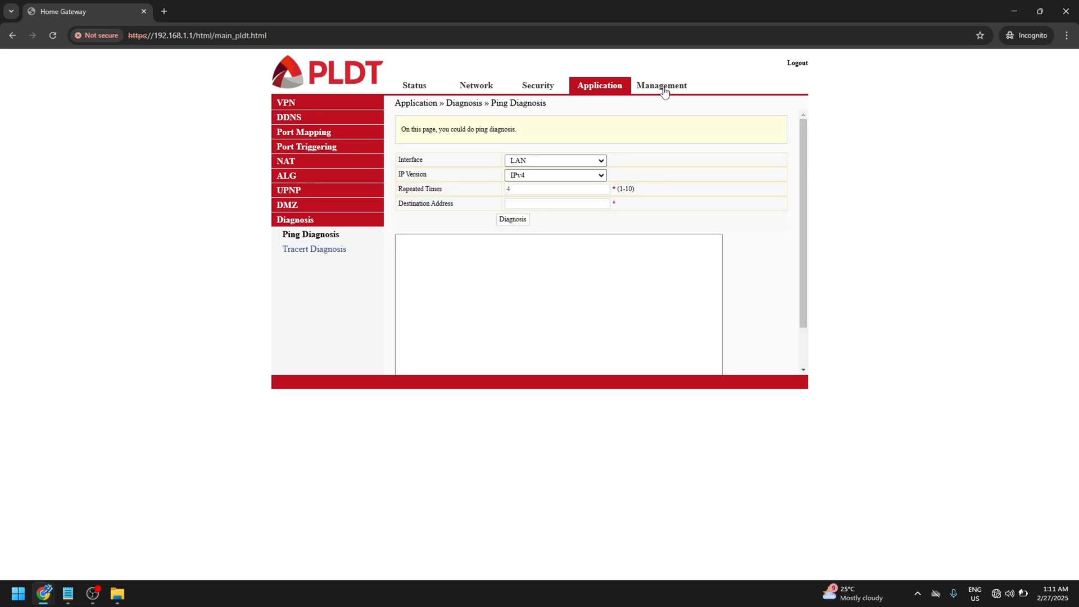
pyautogui.click(322, 250)
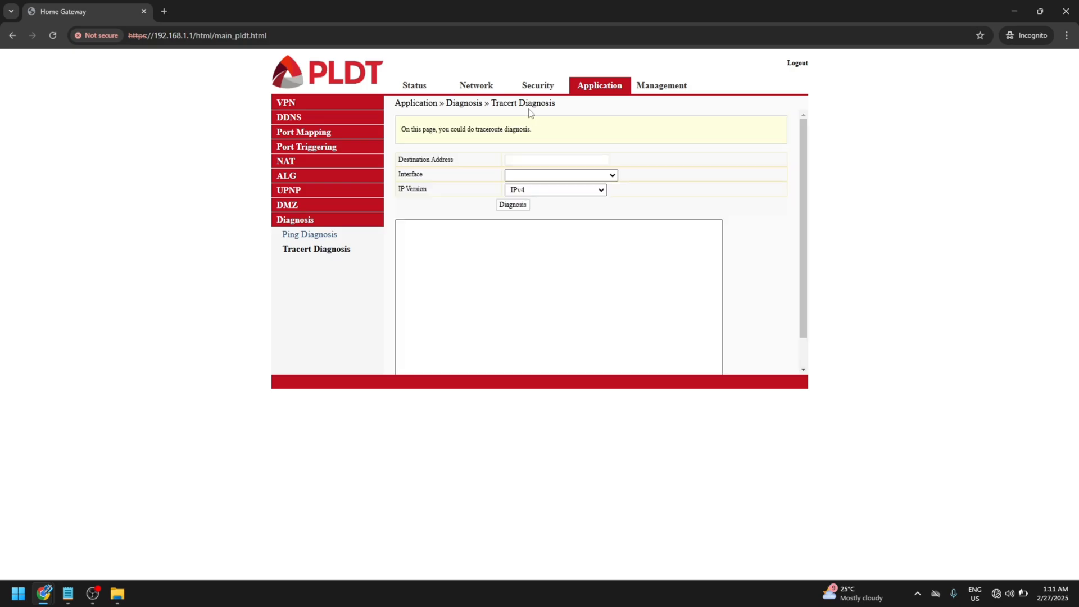
# Examine the User Account and Maintenance Account password forms, trying an entry in the New LAN Password field and clearing it
pyautogui.click(657, 85)
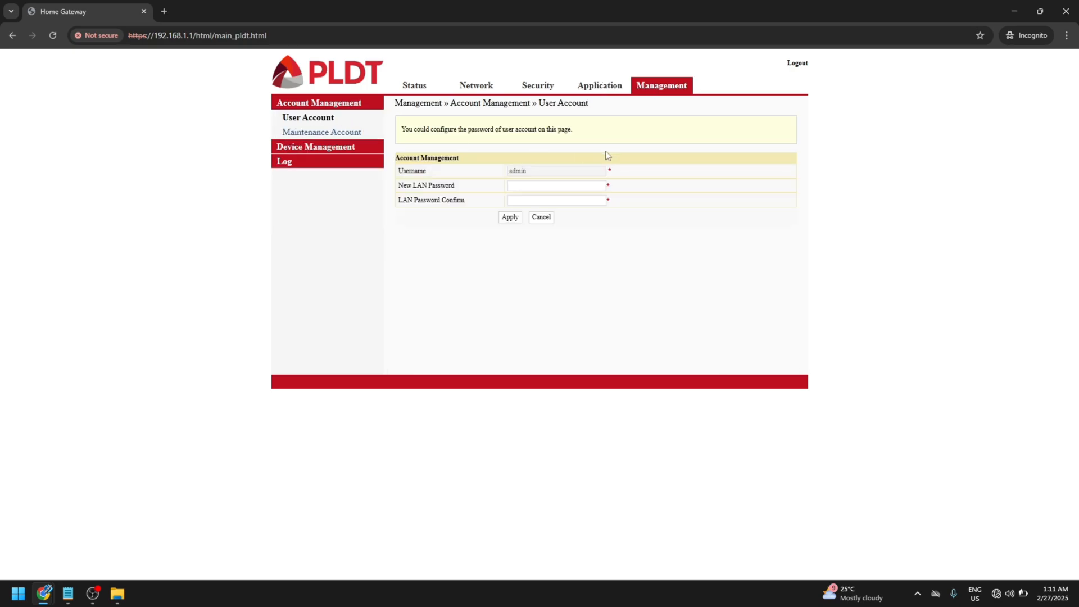
pyautogui.click(572, 184)
pyautogui.write('a')
pyautogui.press('BackSpace')
pyautogui.press('BackSpace')
pyautogui.press('BackSpace')
pyautogui.press('BackSpace')
pyautogui.press('BackSpace')
pyautogui.press('BackSpace')
pyautogui.press('BackSpace')
pyautogui.click(314, 134)
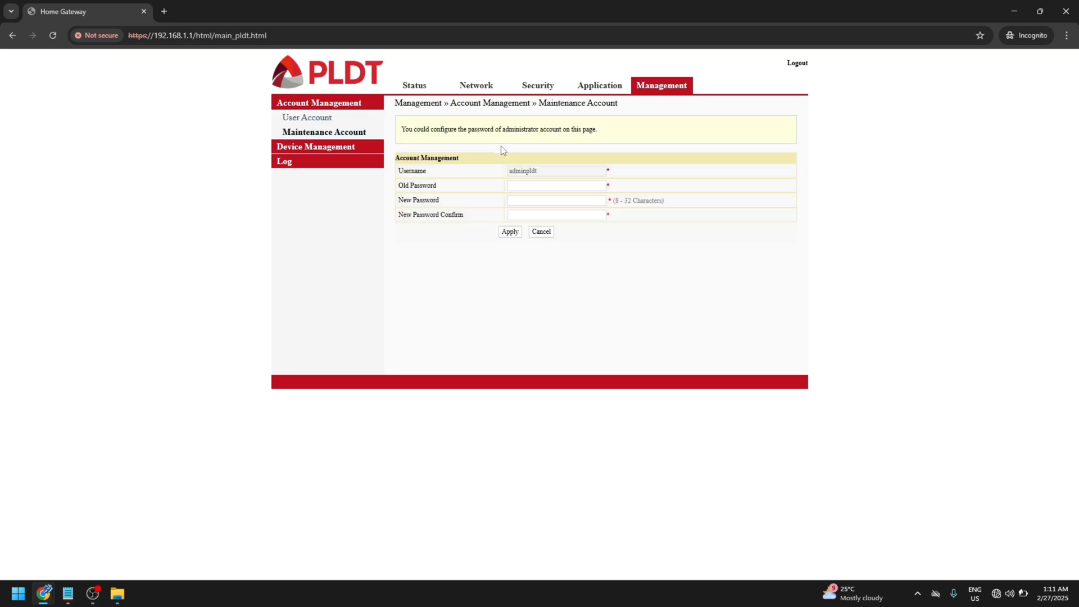
pyautogui.click(559, 186)
# Review the Restore, Local Upgrade and Configuration File pages, including the file chooser for updating the configuration, without selecting a file
pyautogui.click(336, 148)
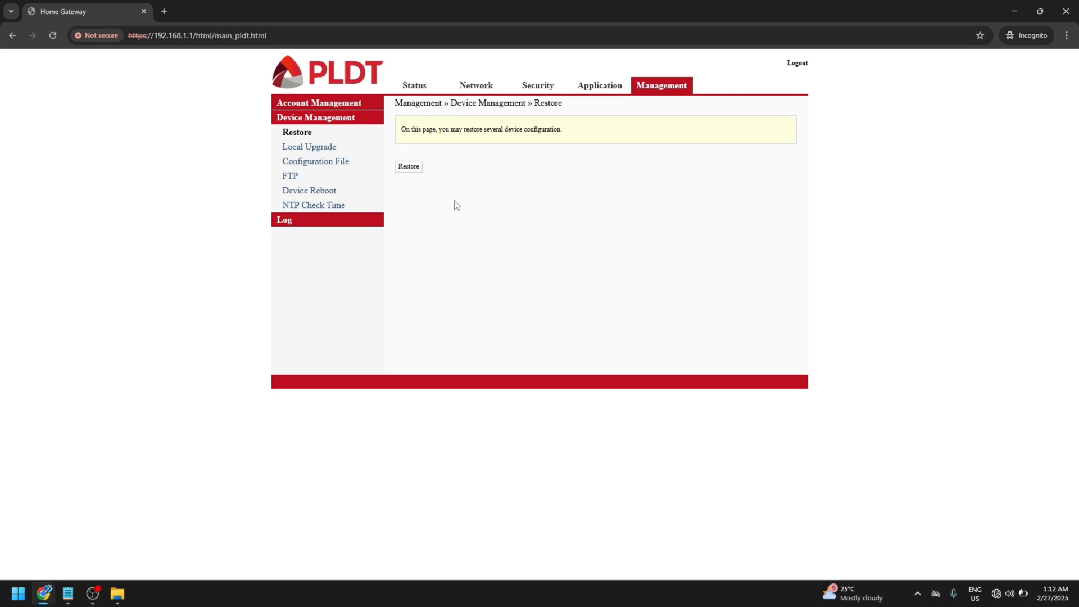
pyautogui.click(326, 147)
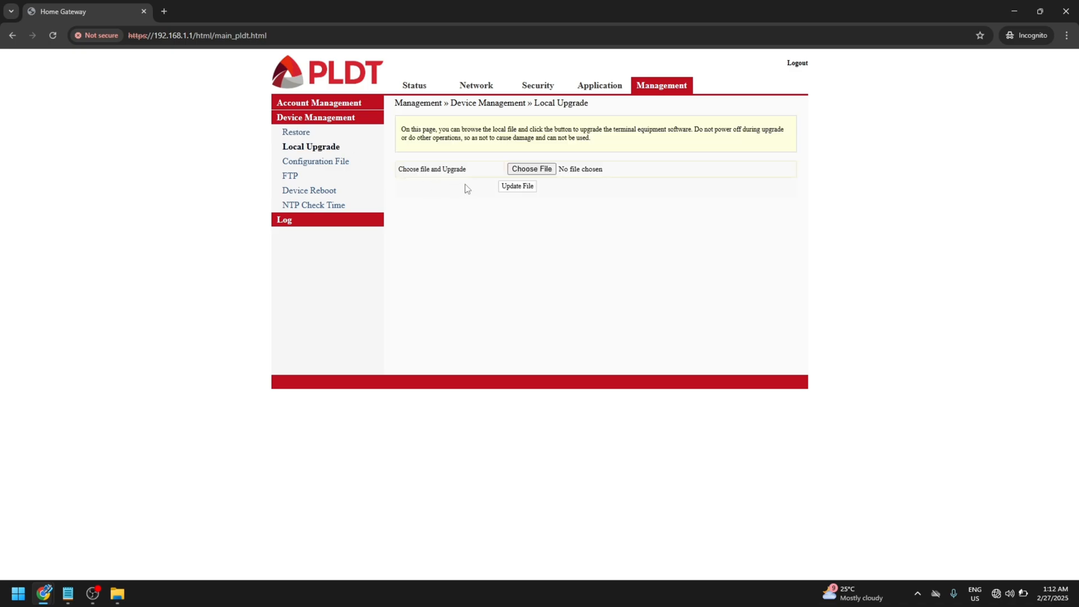
pyautogui.click(306, 163)
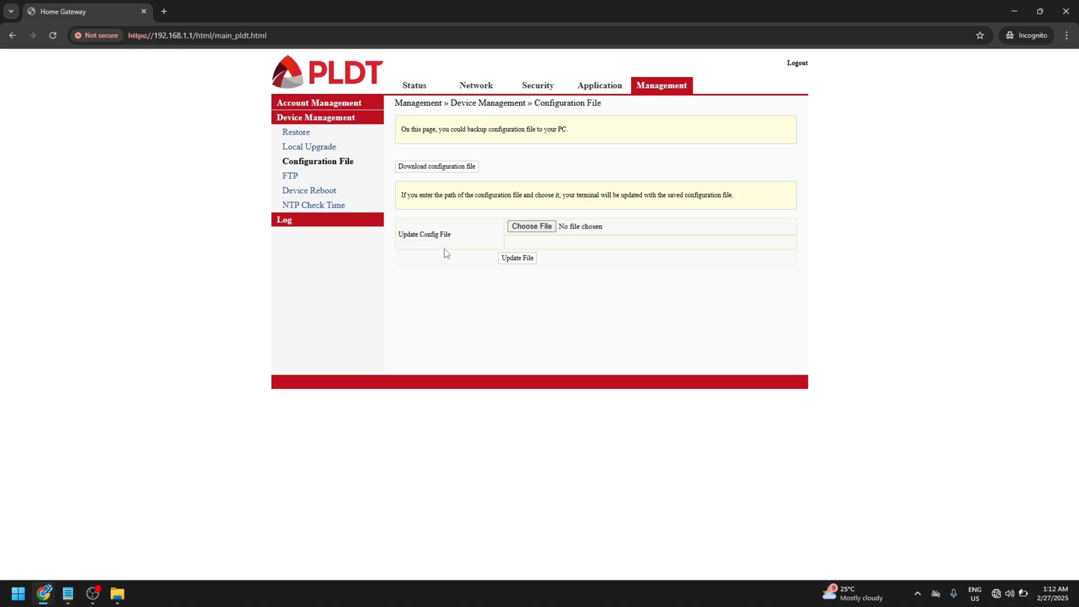
pyautogui.click(570, 231)
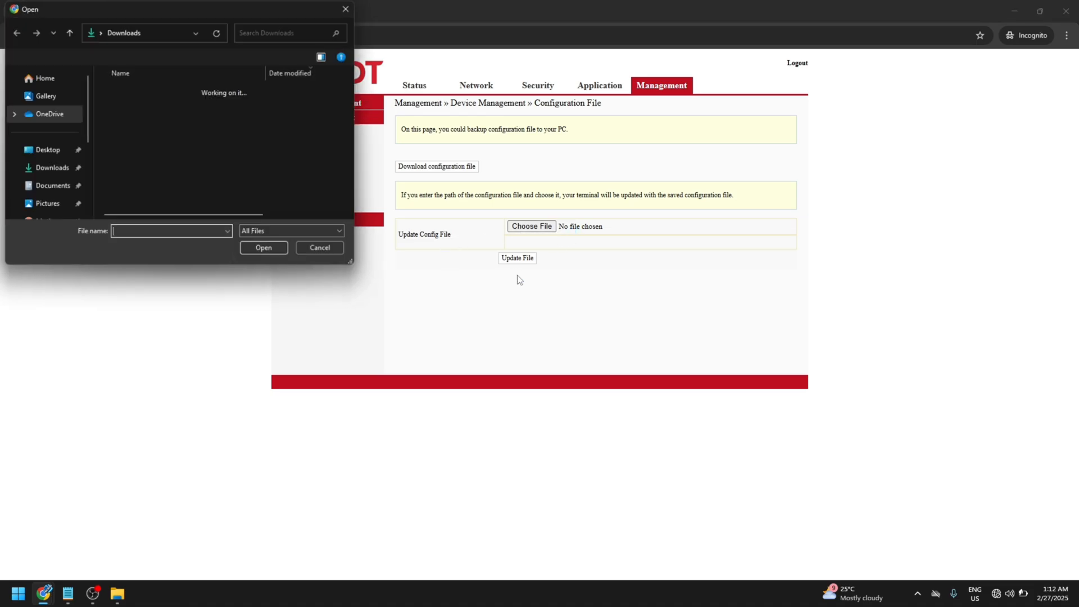
pyautogui.click(345, 7)
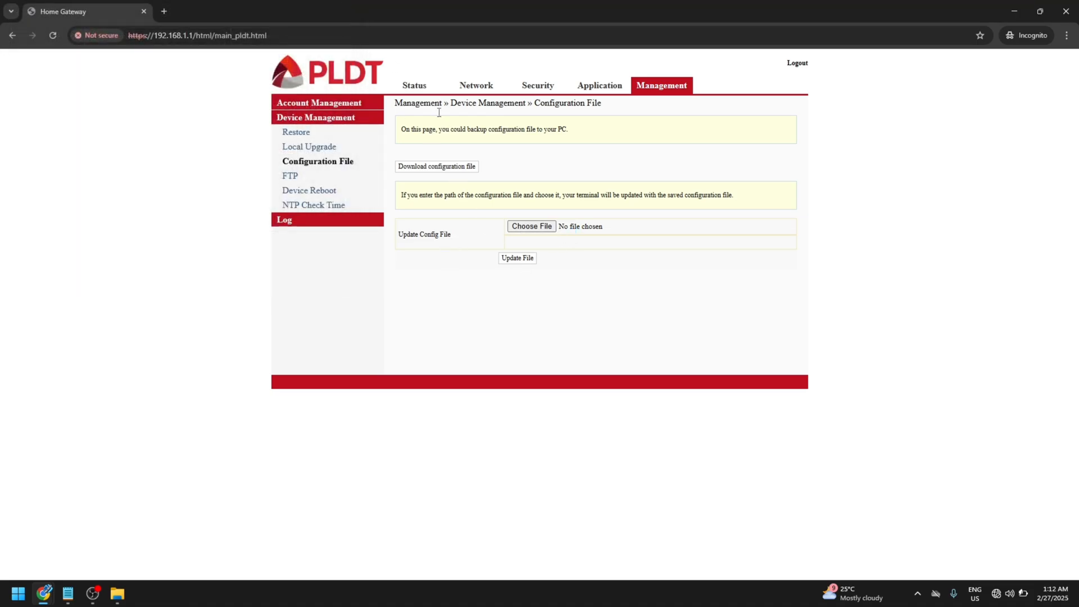
# Check the FTP server, Device Reboot and NTP Check Time pages and view the device log
pyautogui.click(291, 177)
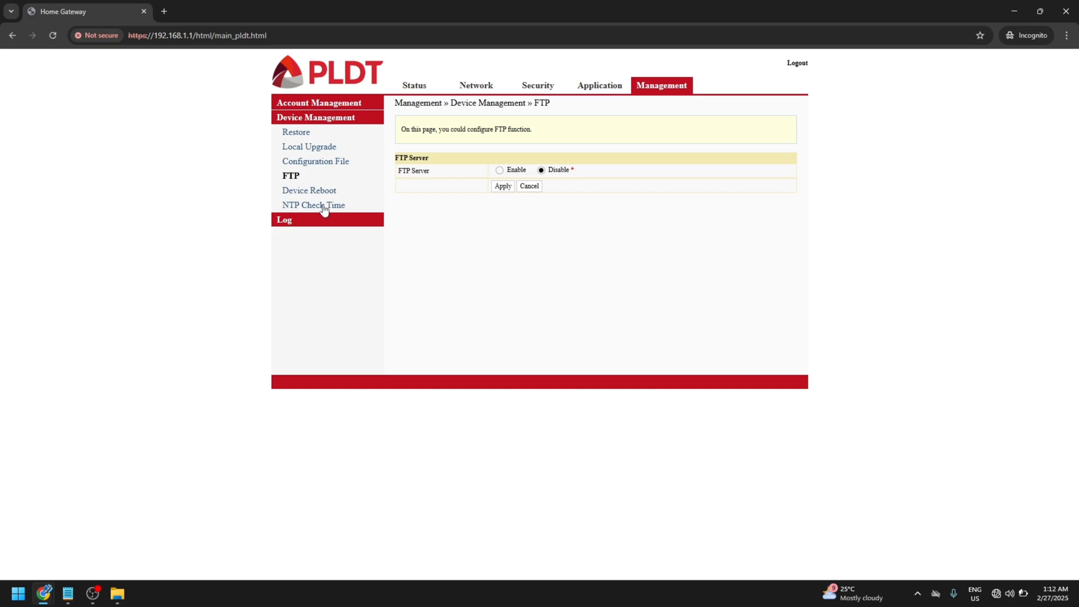
pyautogui.click(299, 191)
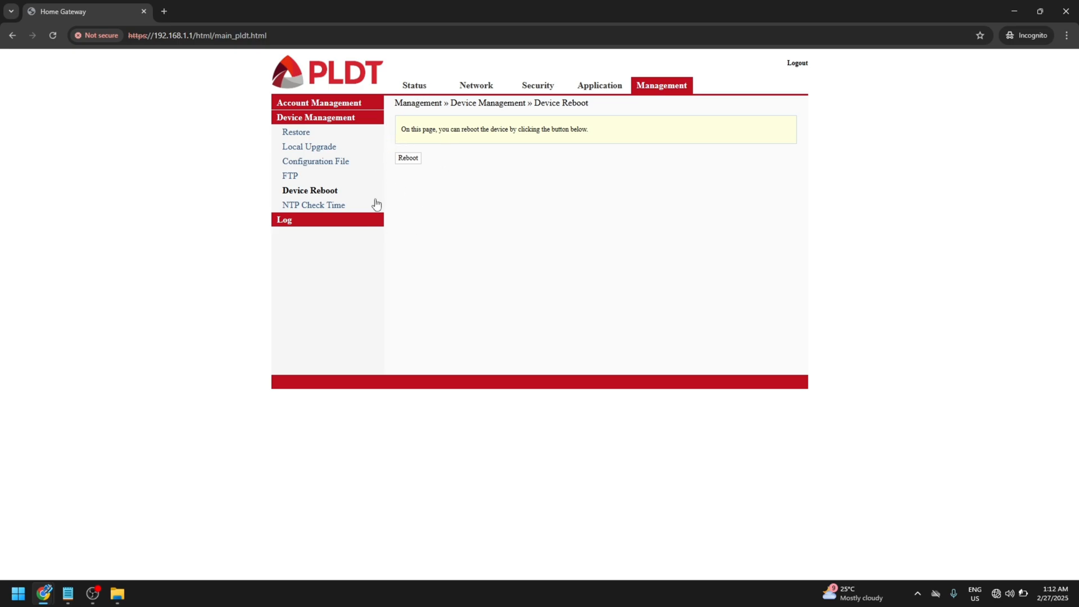
pyautogui.click(324, 205)
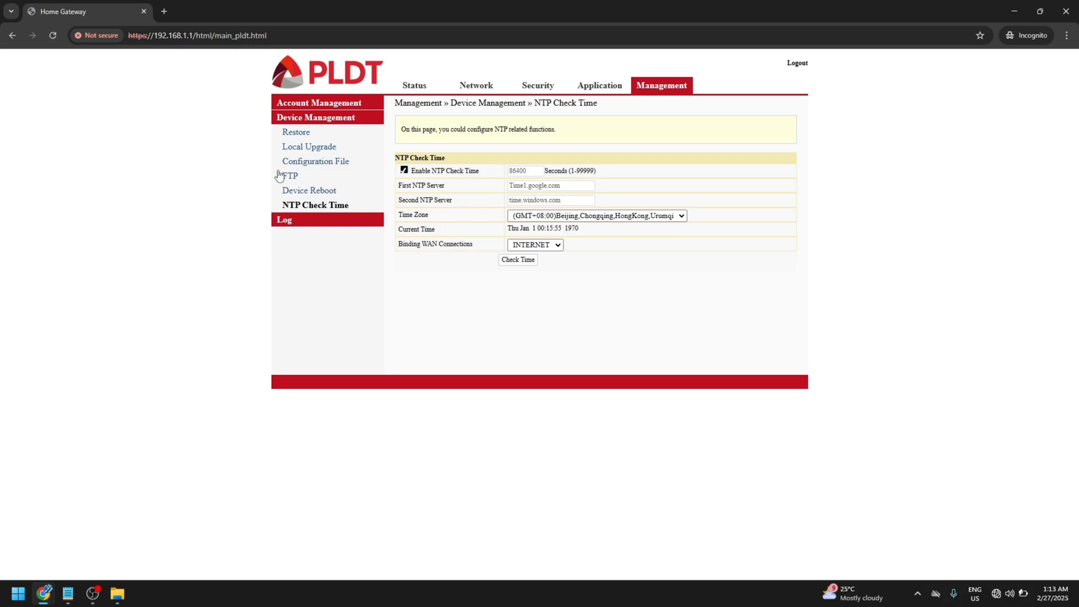
pyautogui.click(323, 224)
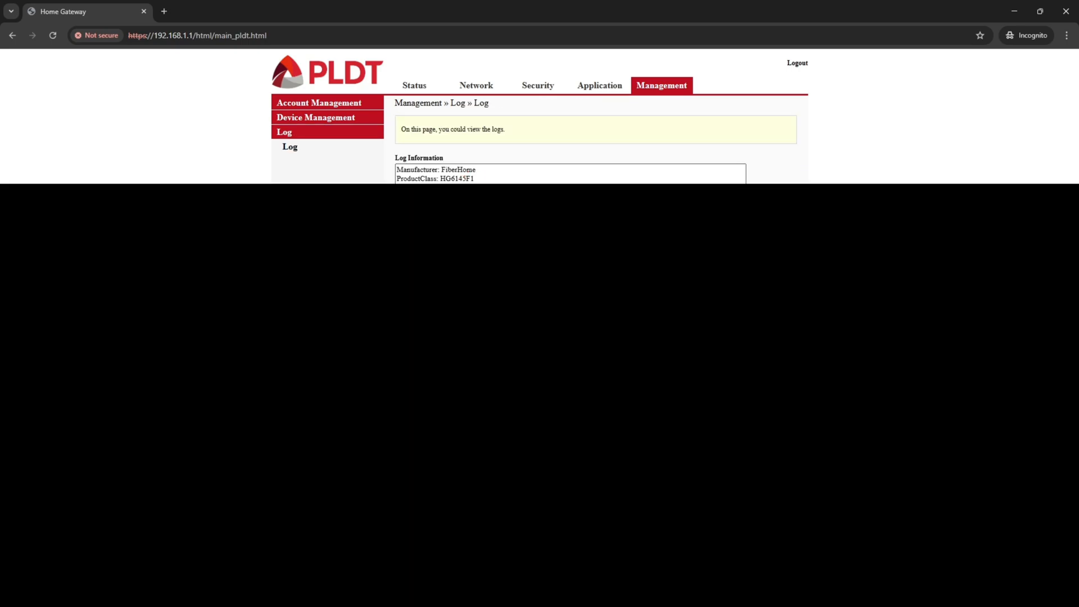